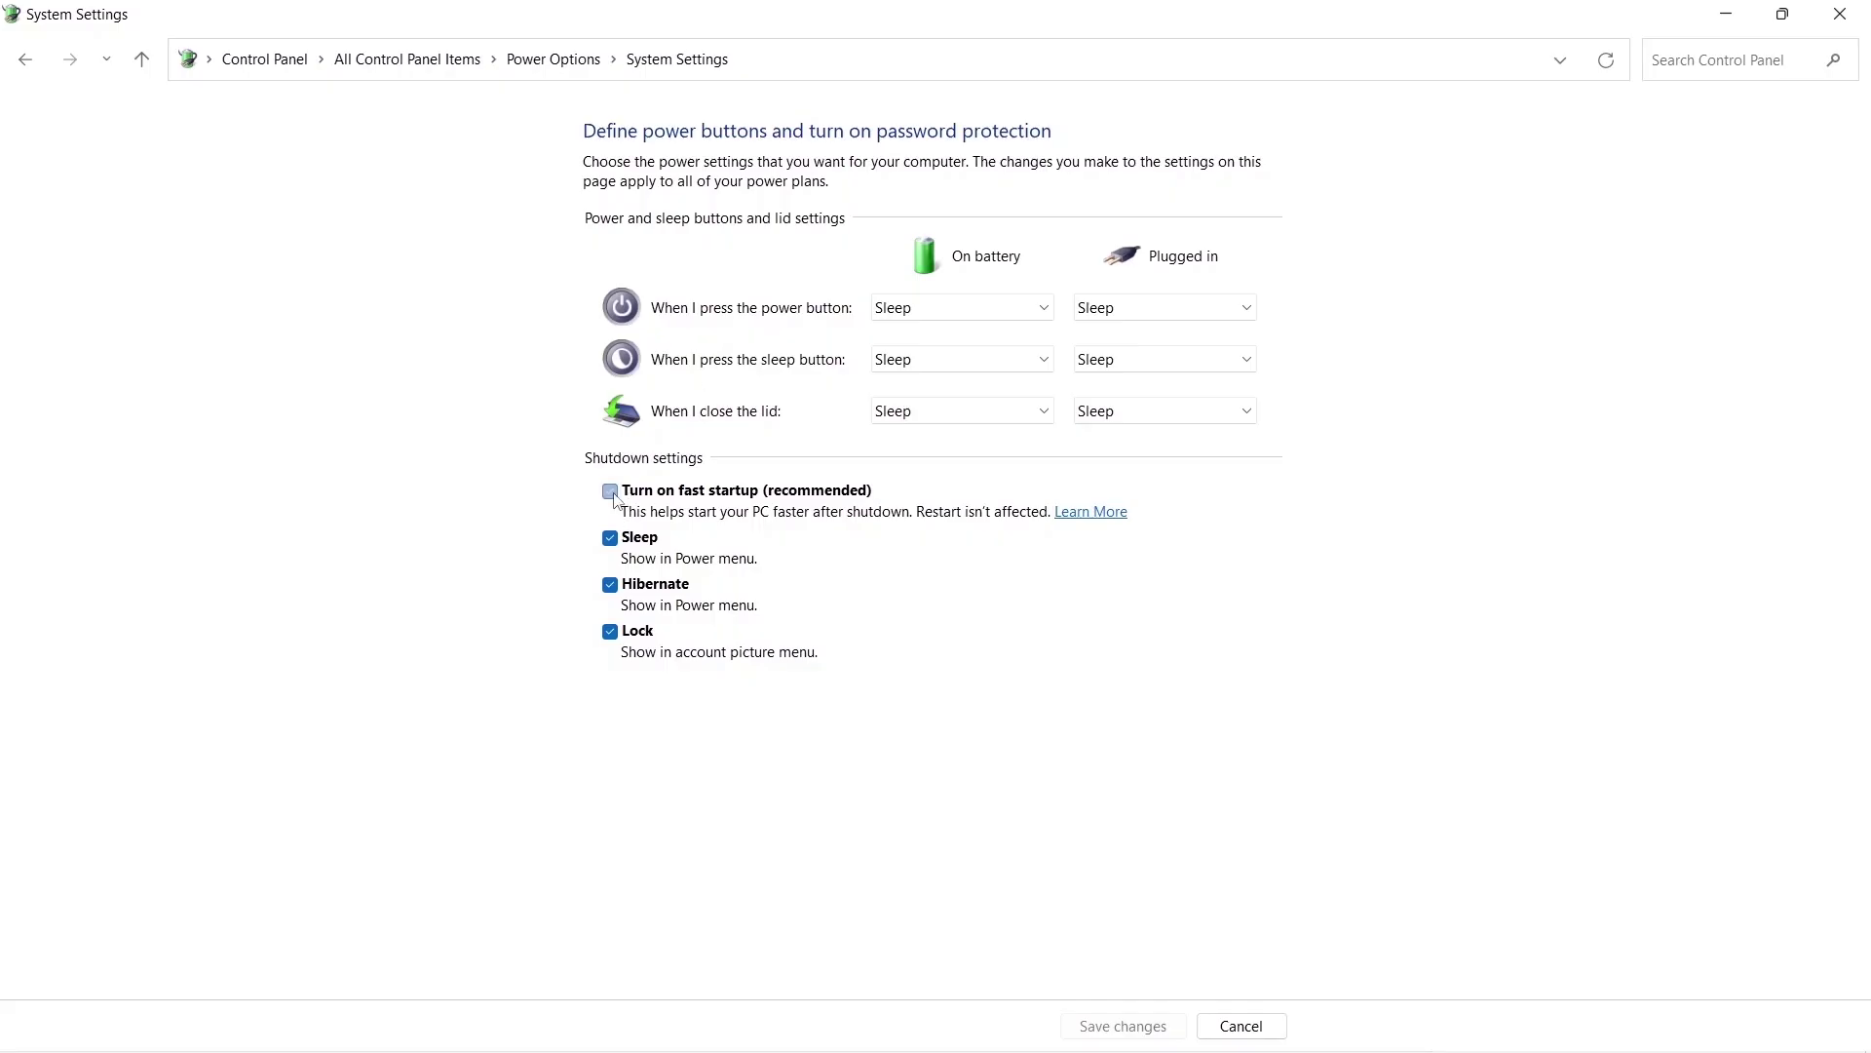
# - Turn off 'Turn on fast startup (recommended)' and bring up the restart and shutdown choices
pyautogui.click(611, 494)
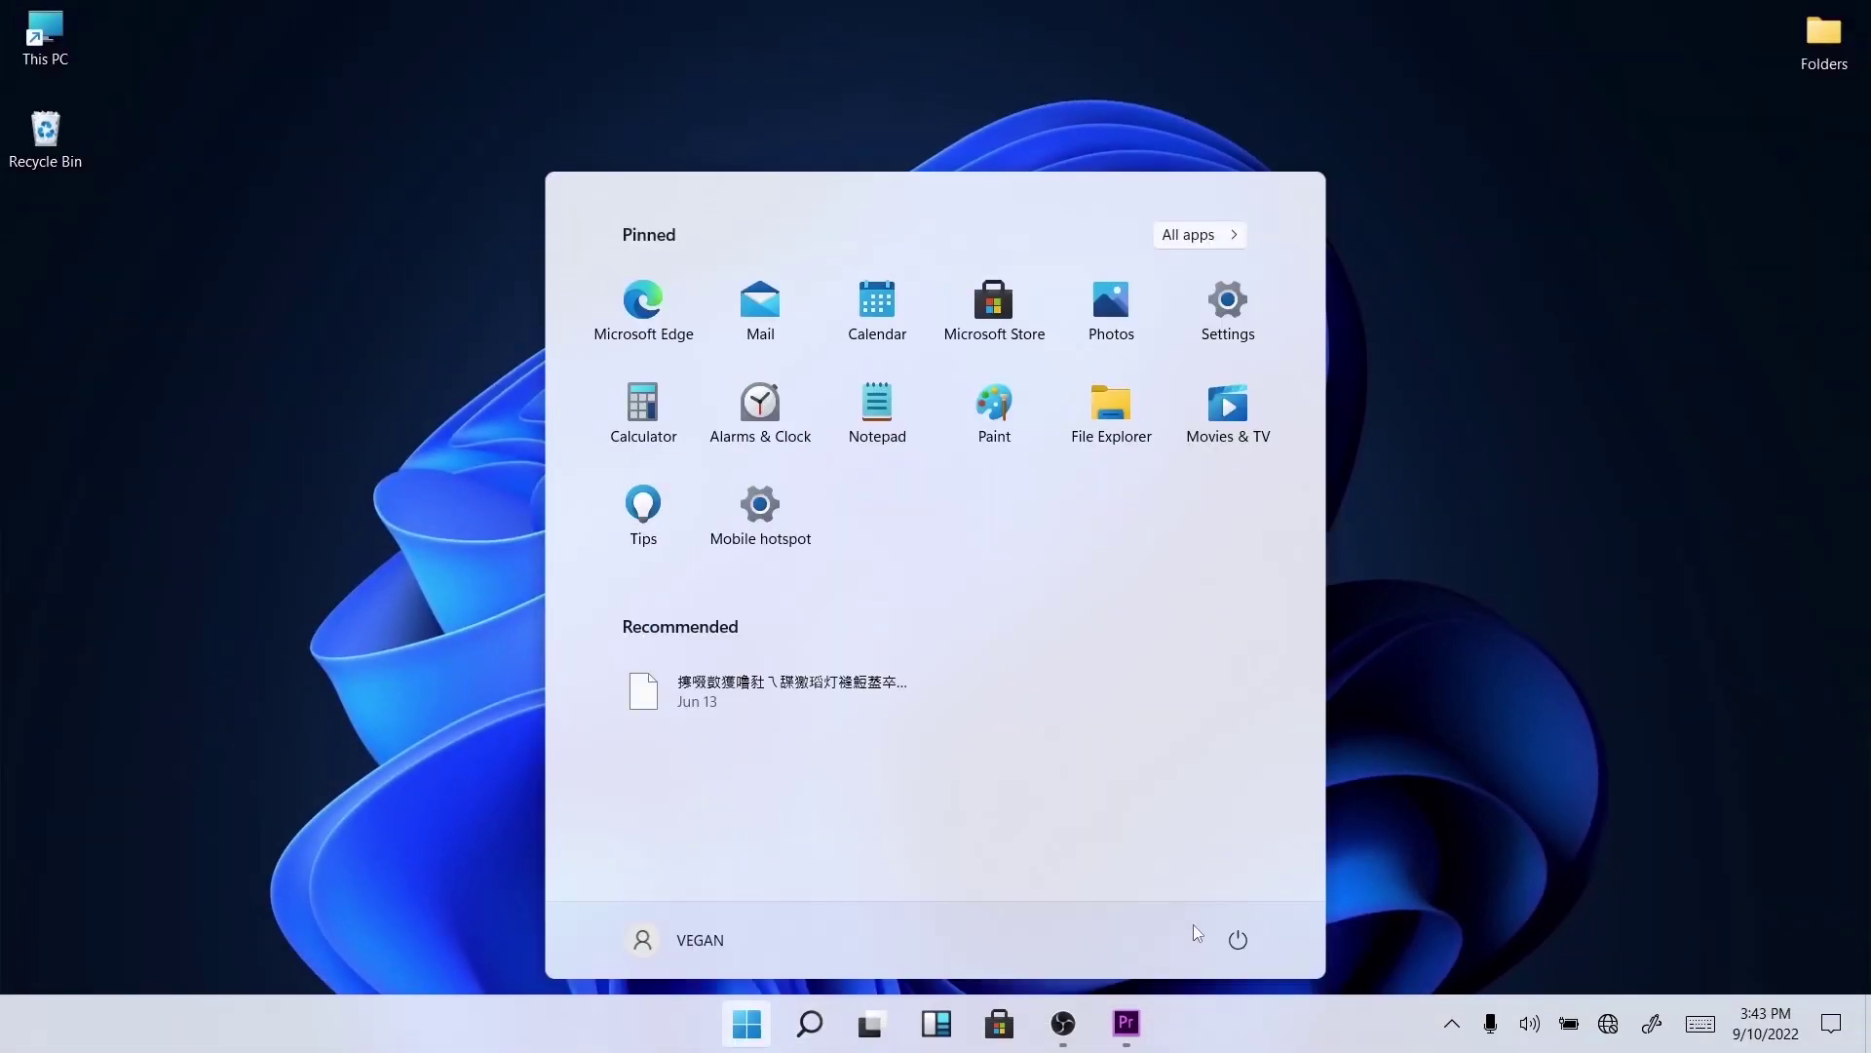
pyautogui.click(1237, 936)
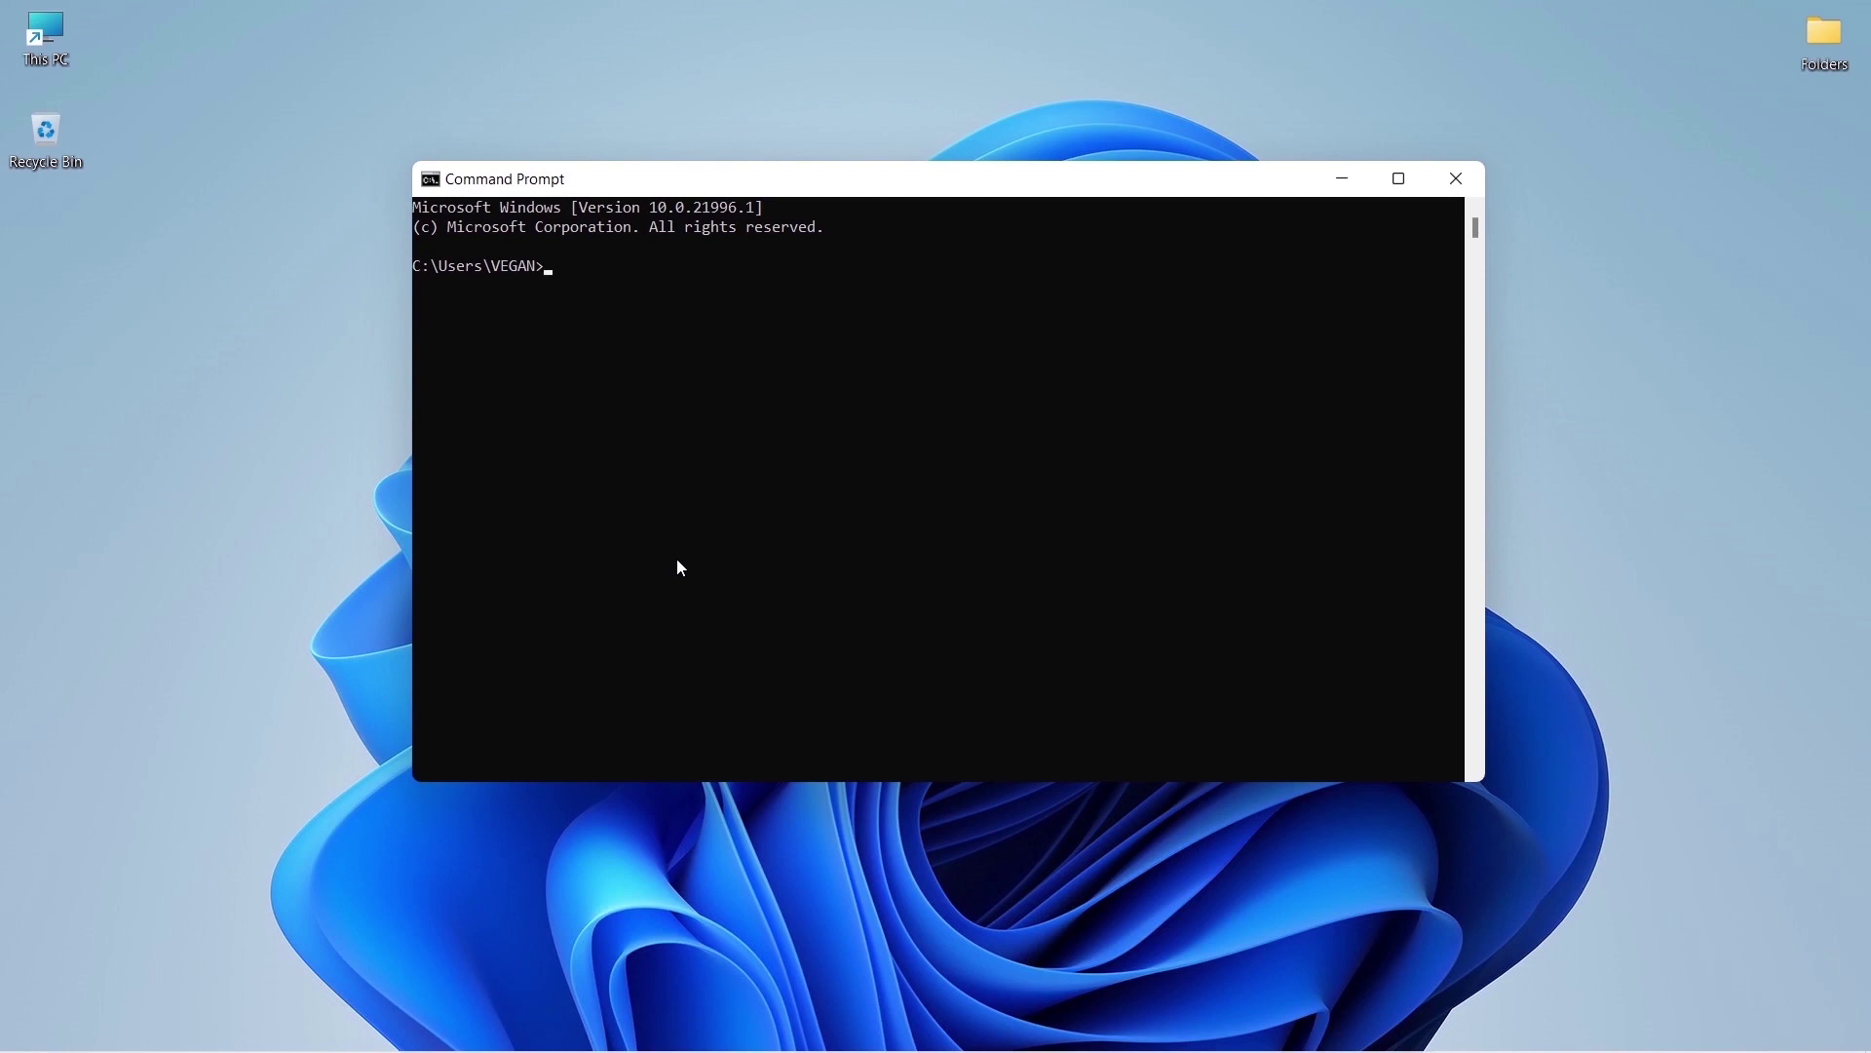
pyautogui.write('shutdown')
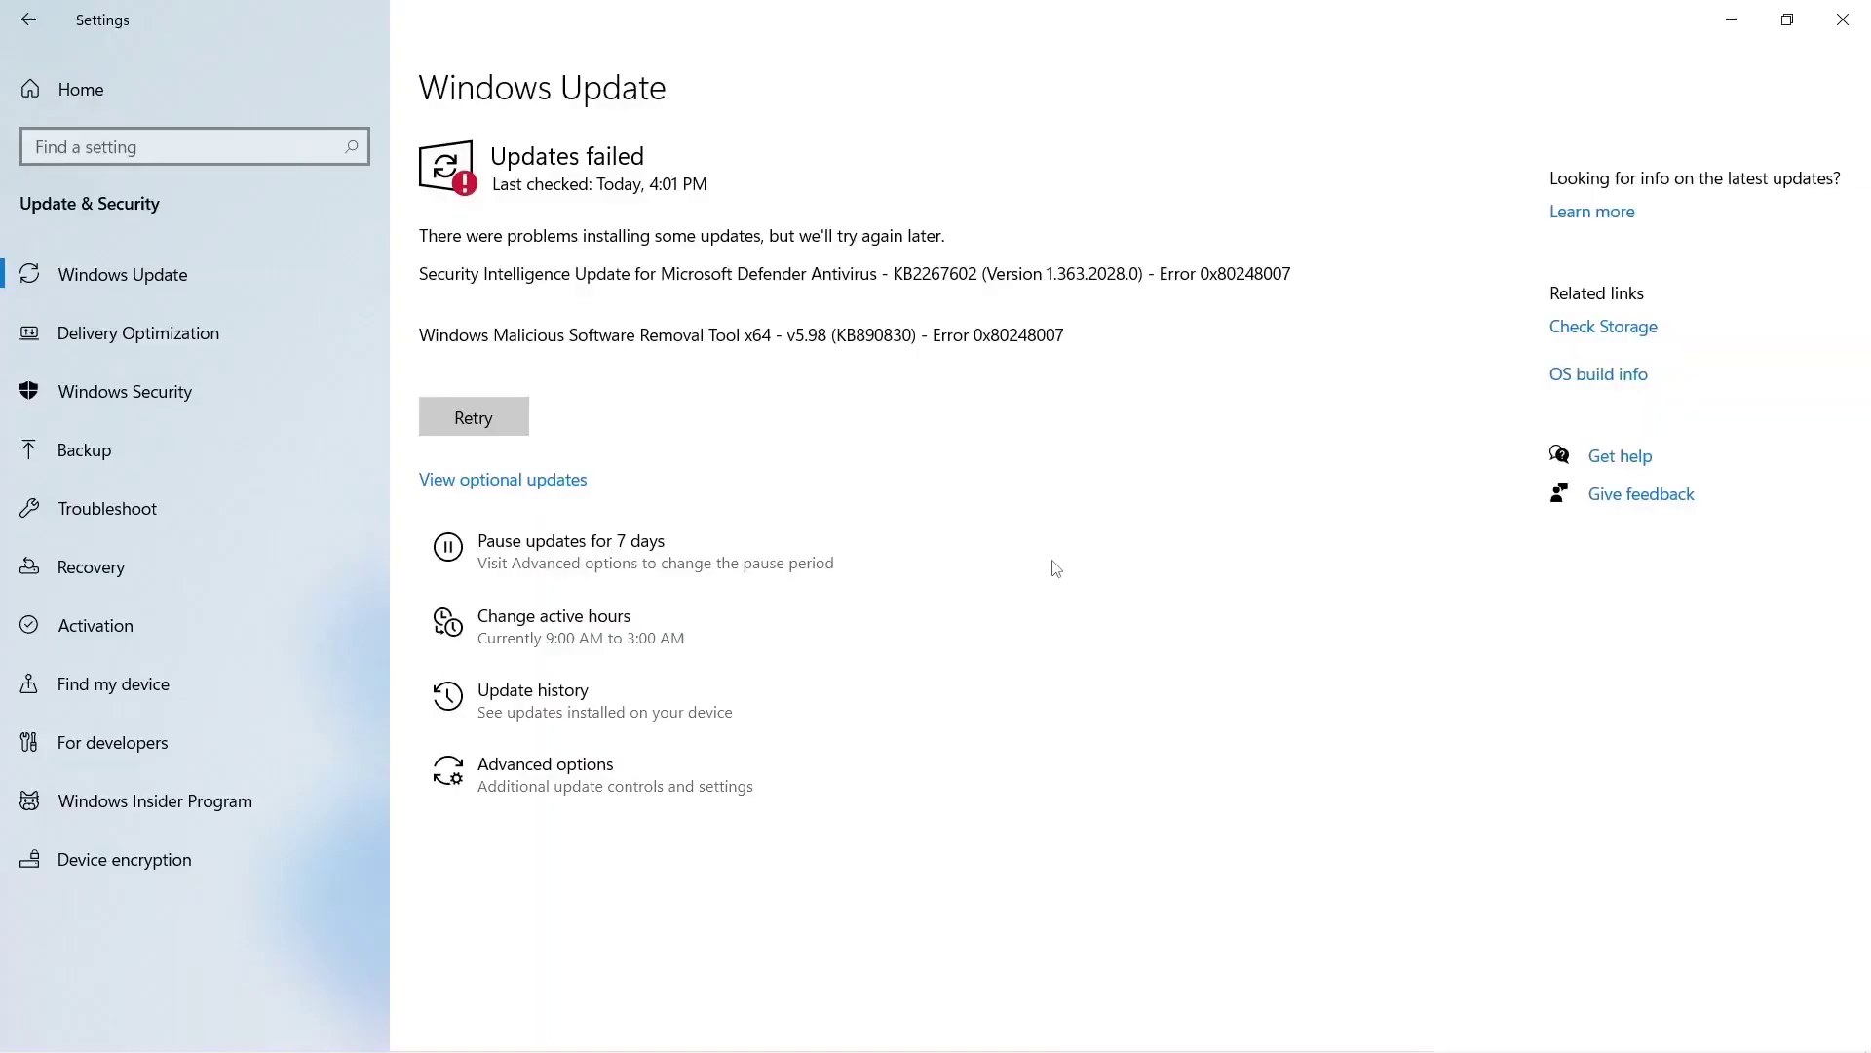
# - Retry the failed Windows updates, then show the Start menu's restart and shutdown choices
pyautogui.click(505, 429)
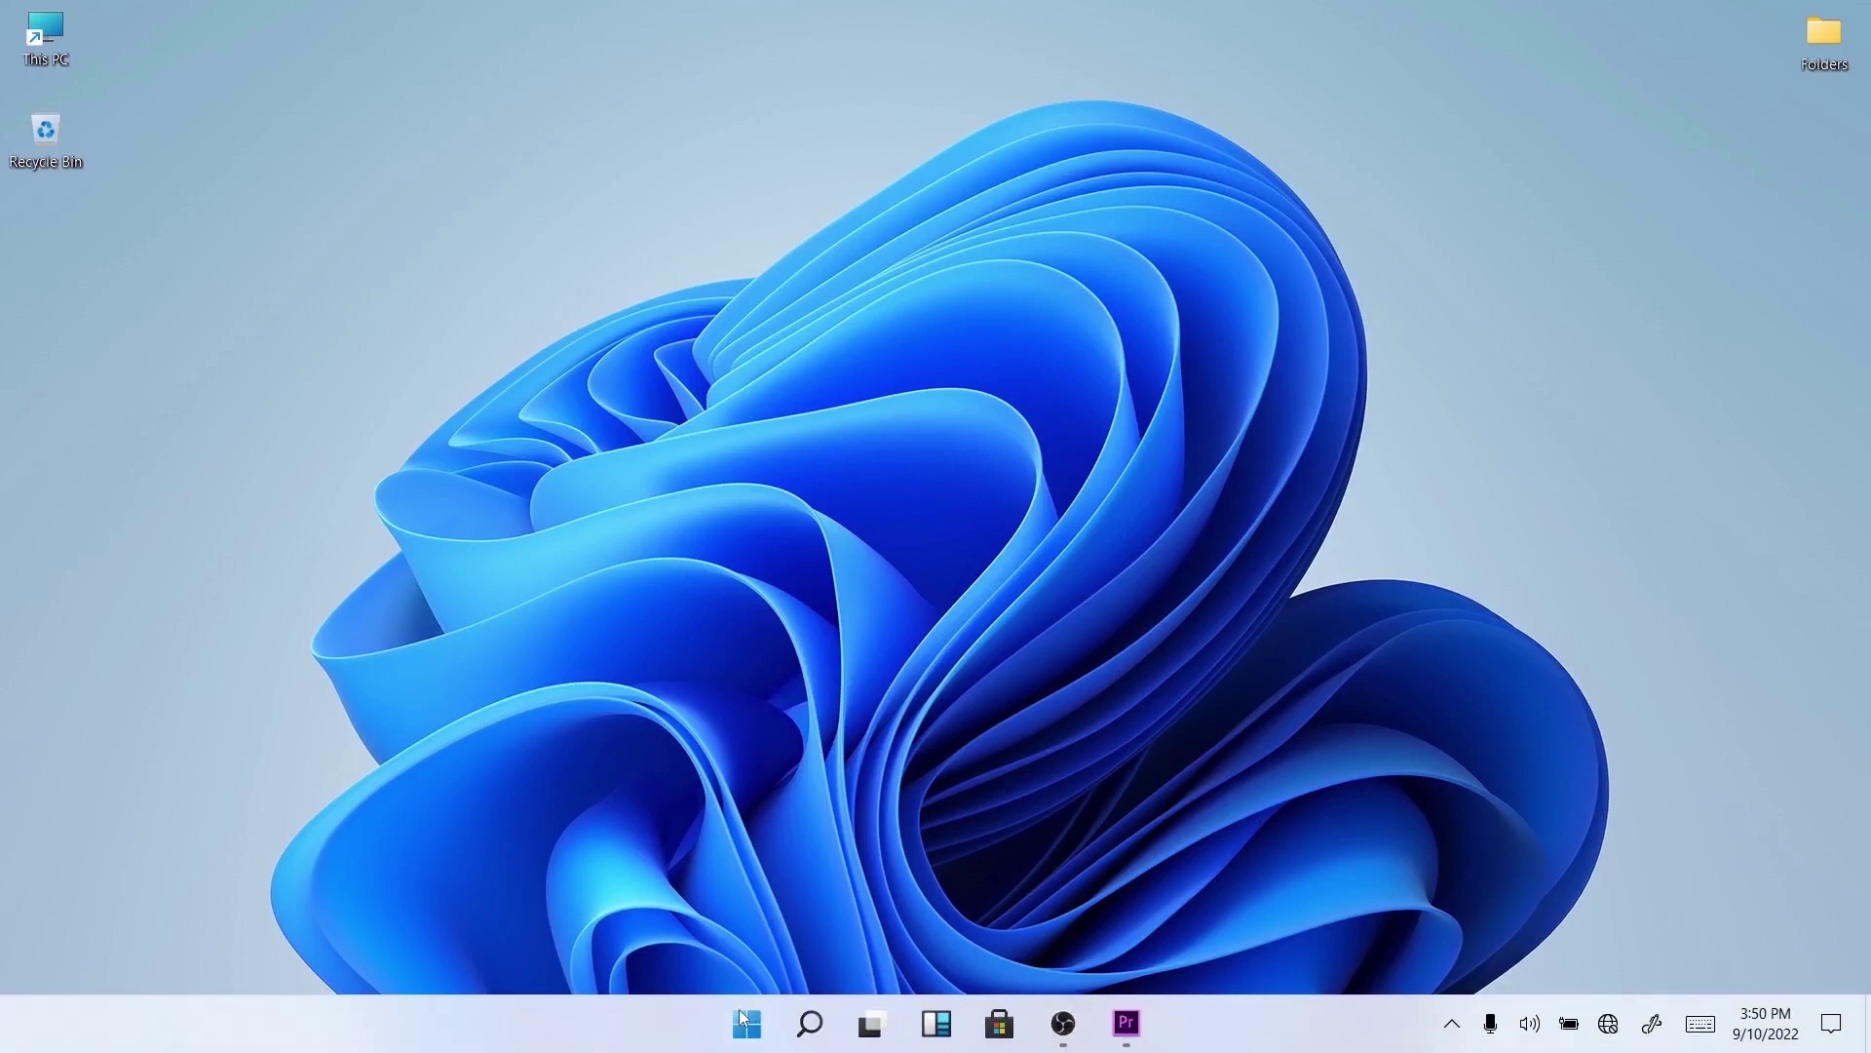
pyautogui.click(746, 1025)
pyautogui.click(1240, 939)
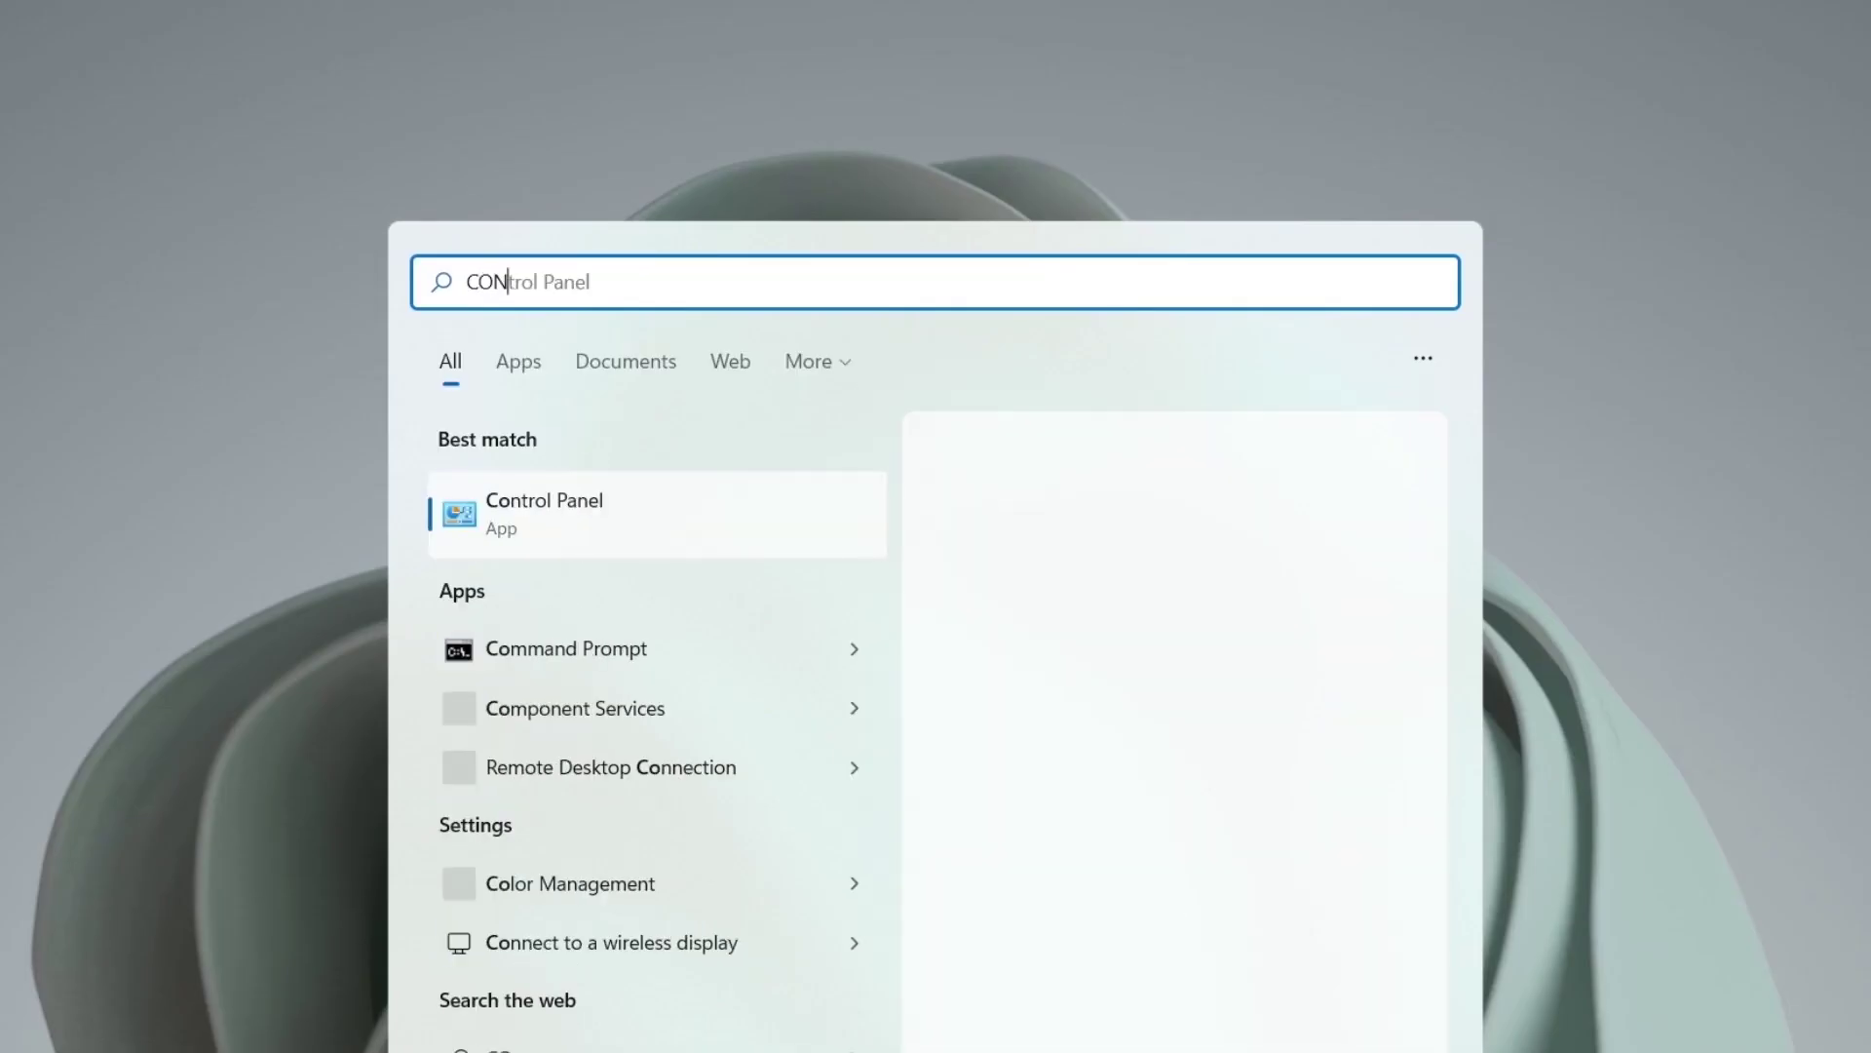
pyautogui.write('TROL')
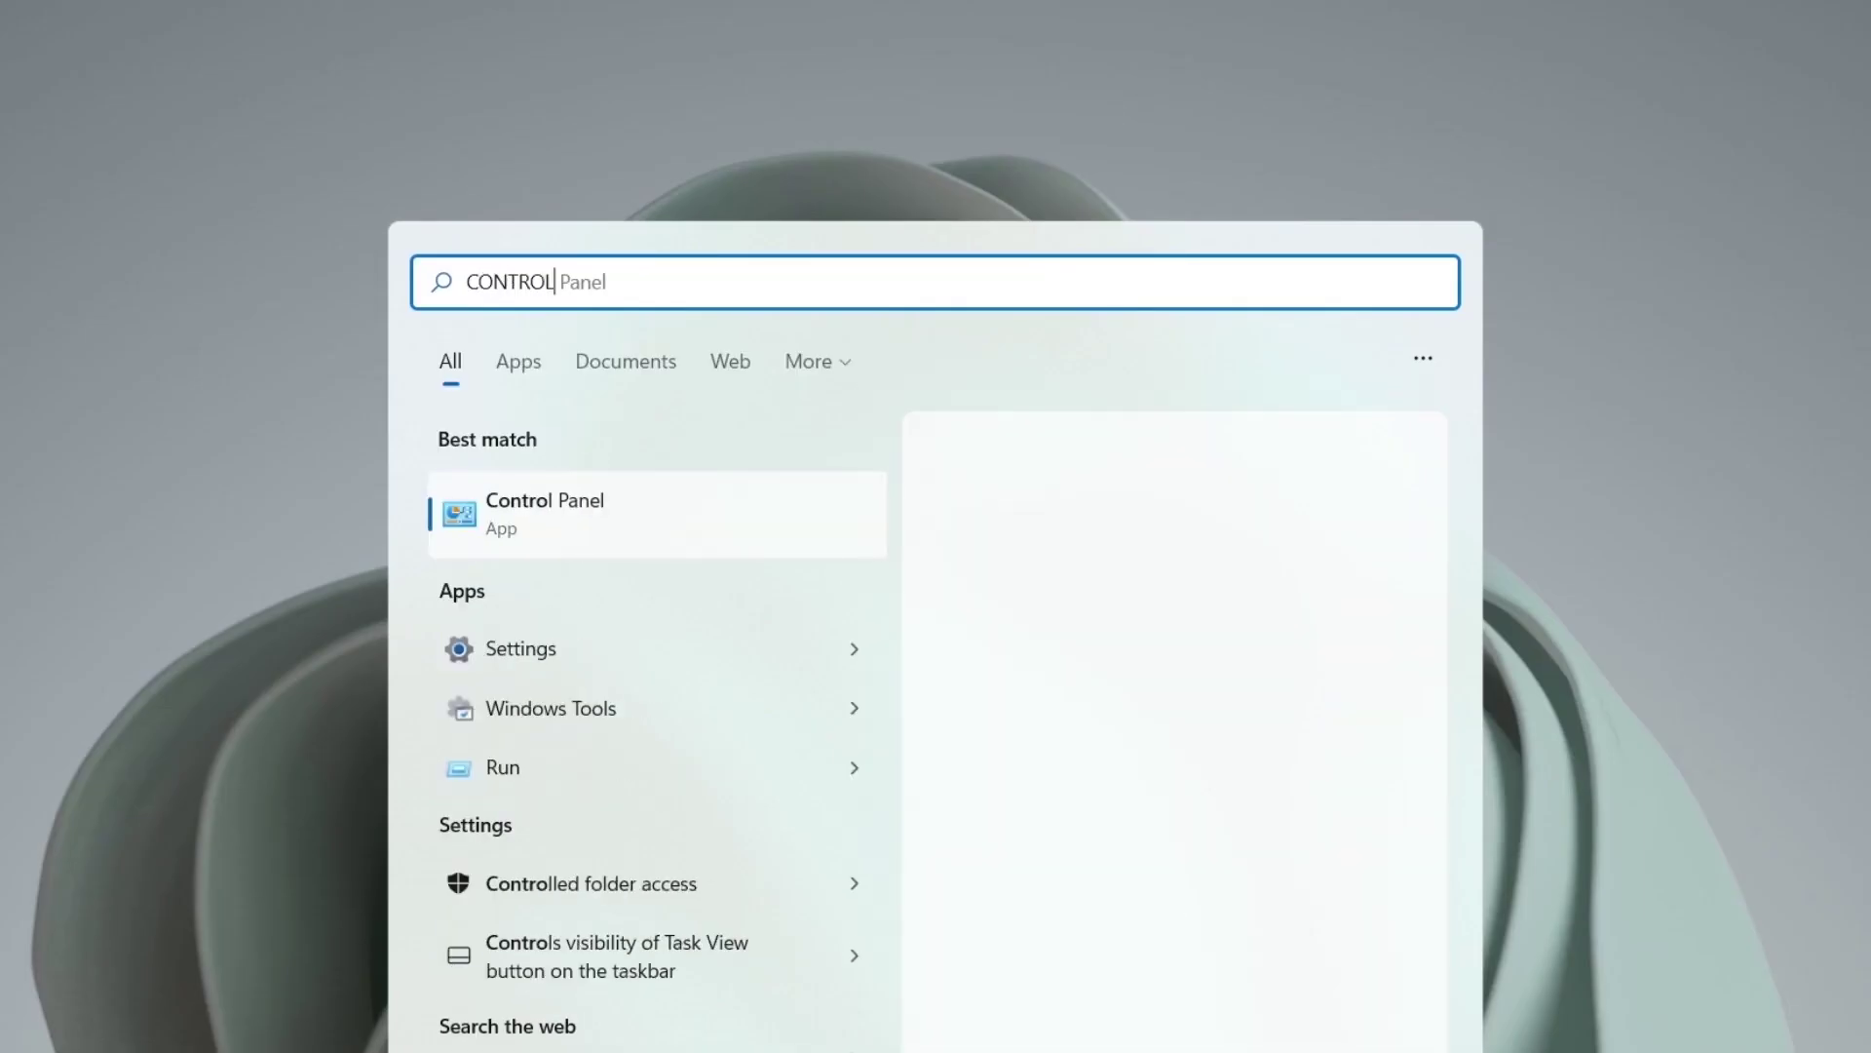
pyautogui.write(' PANEL')
# - Launch Control Panel and reach the Power Options power button and shutdown settings
pyautogui.press('Return')
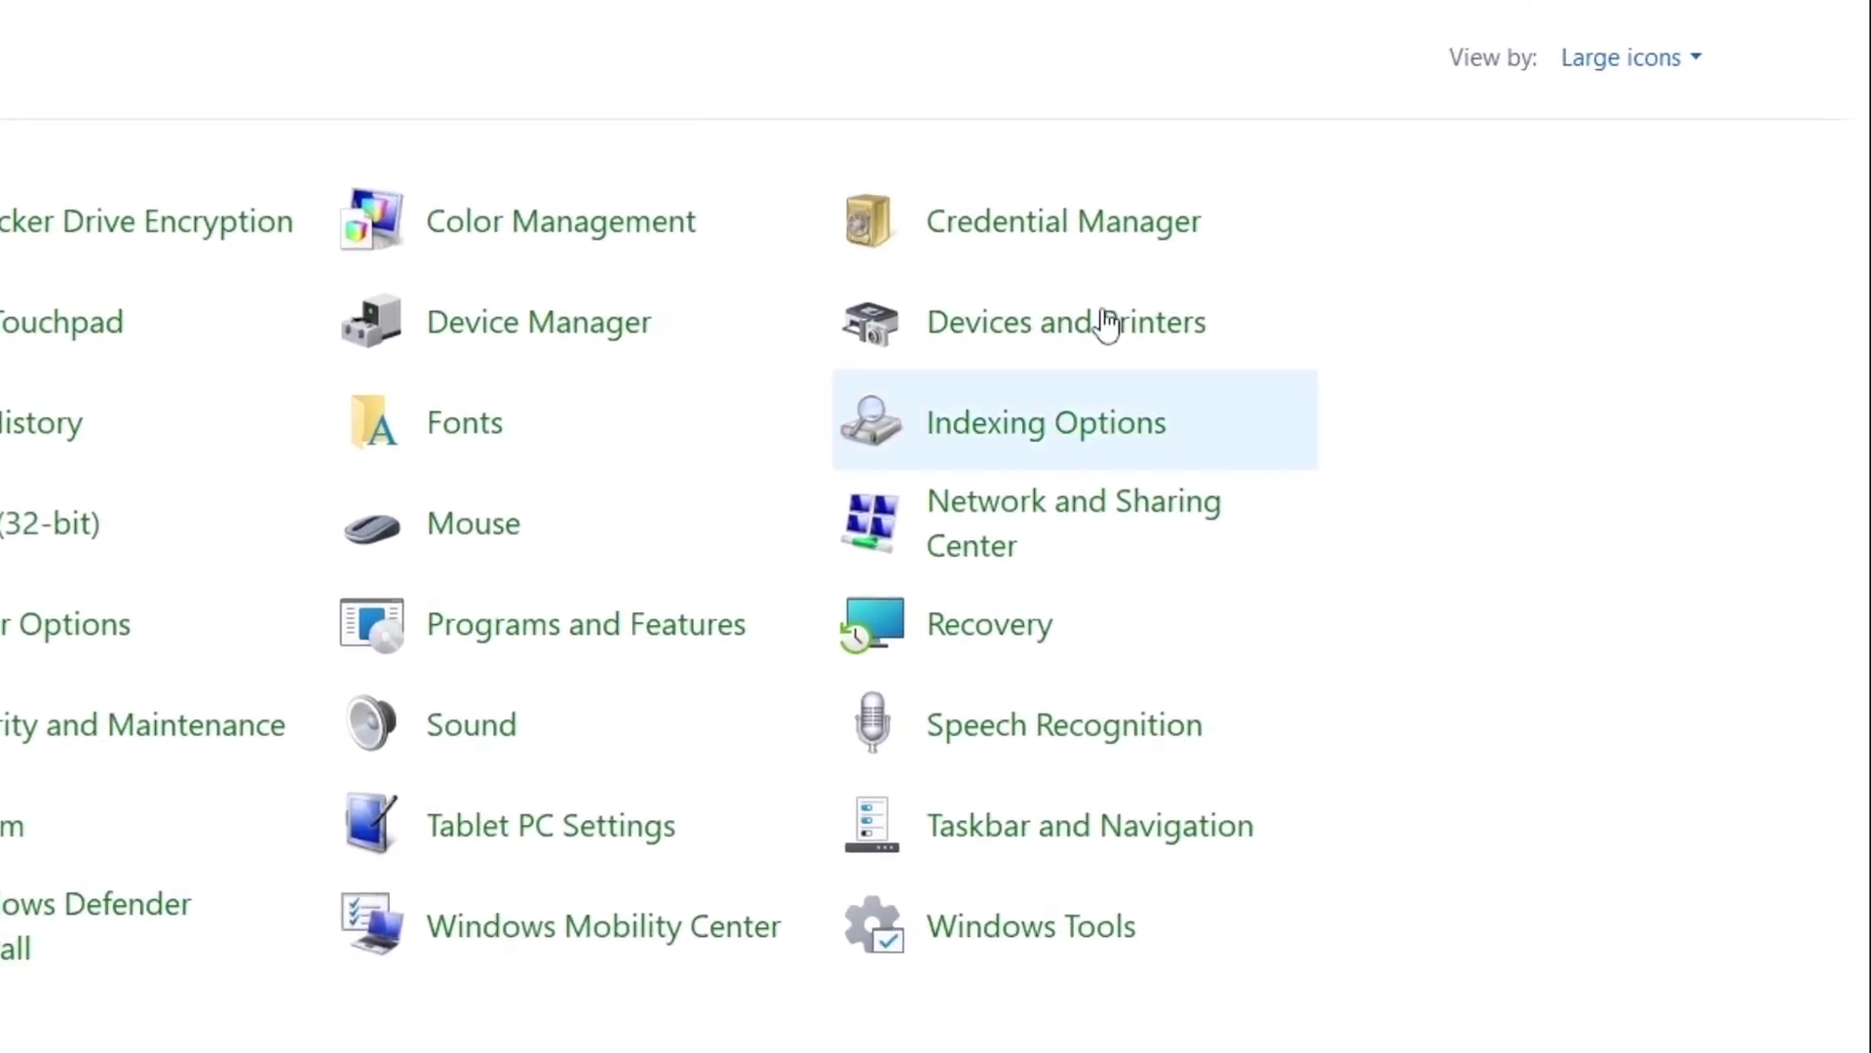
pyautogui.click(1658, 60)
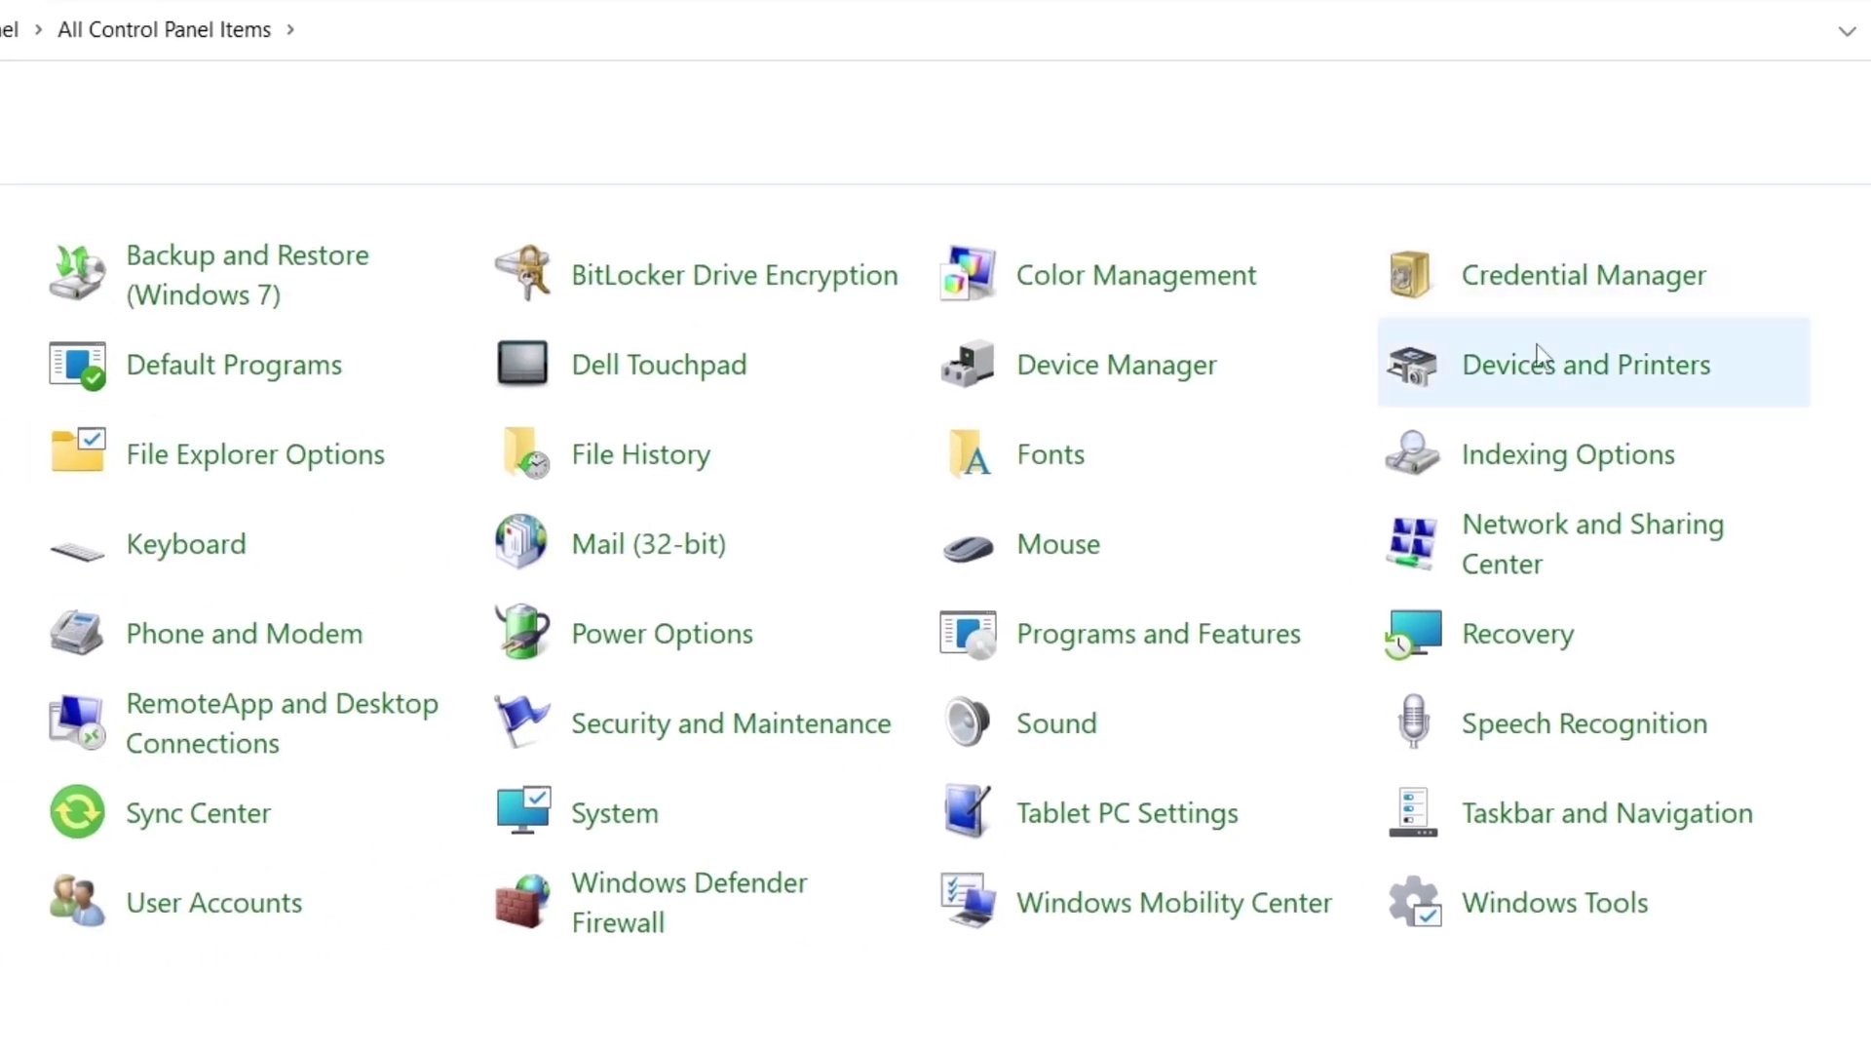
pyautogui.click(684, 651)
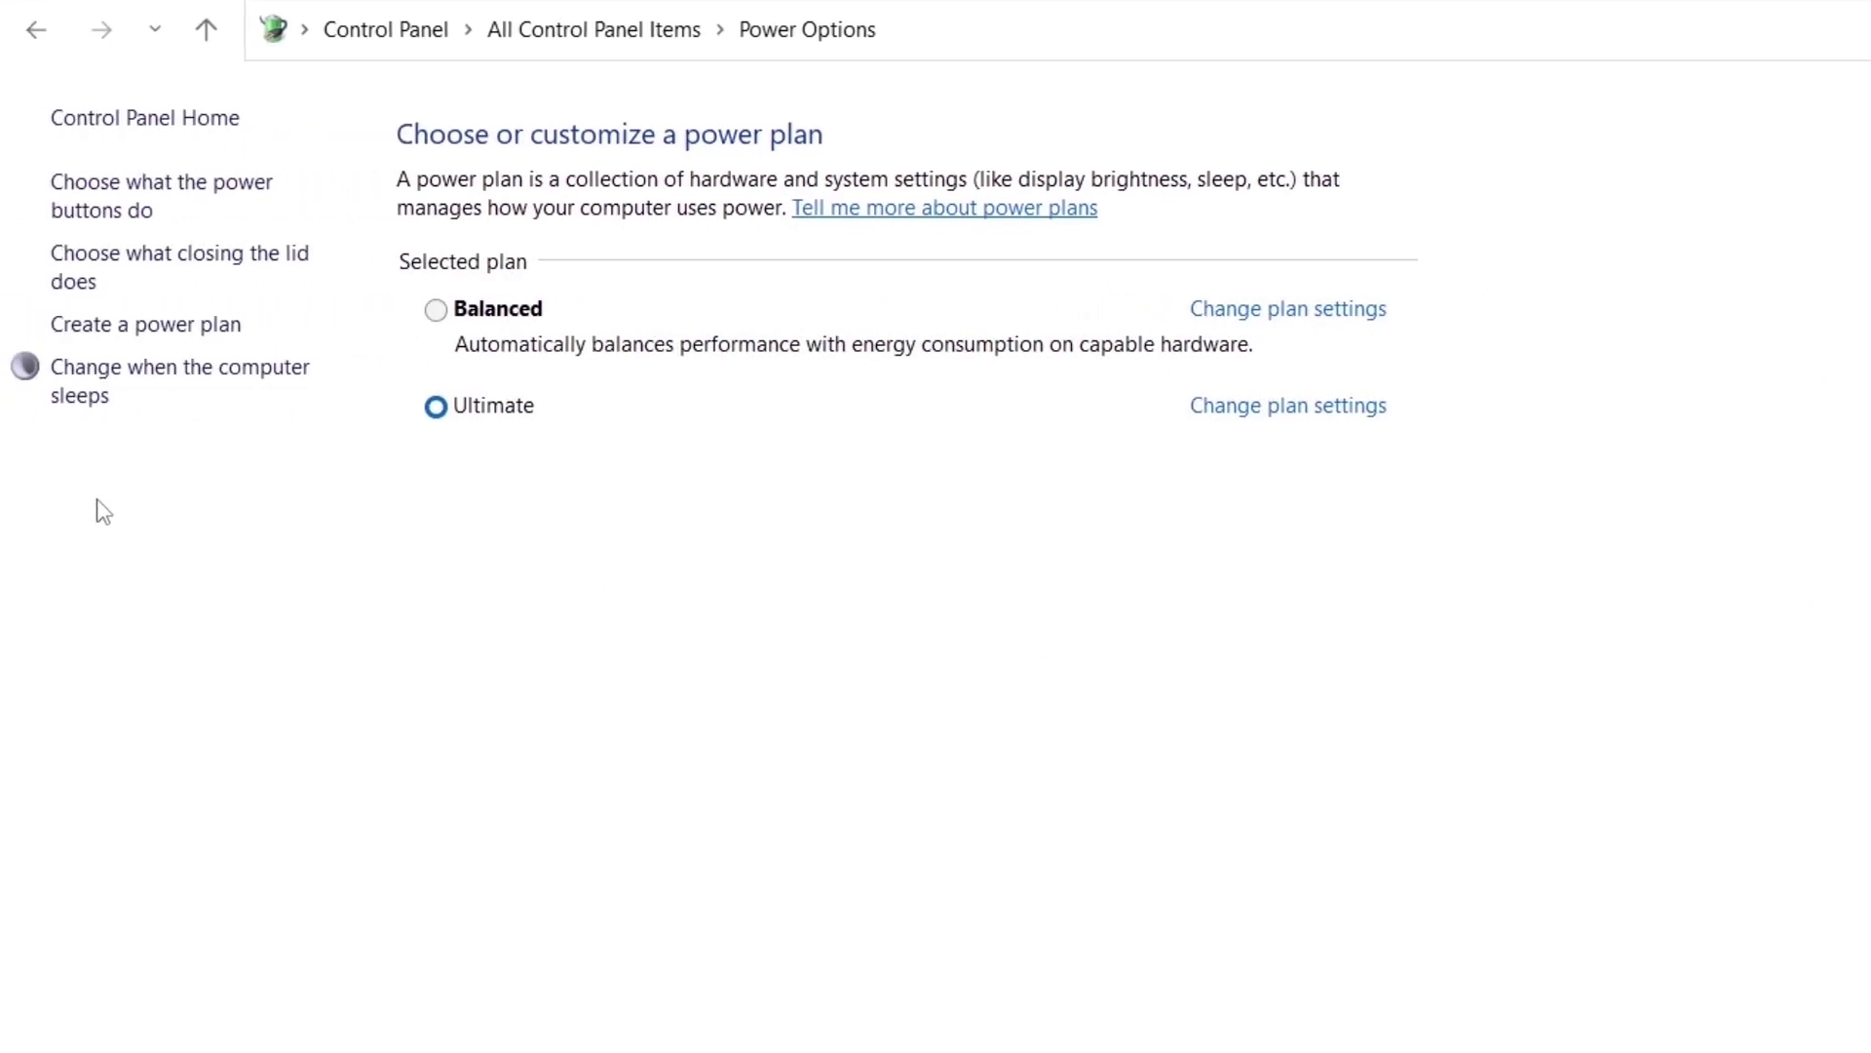
pyautogui.click(100, 191)
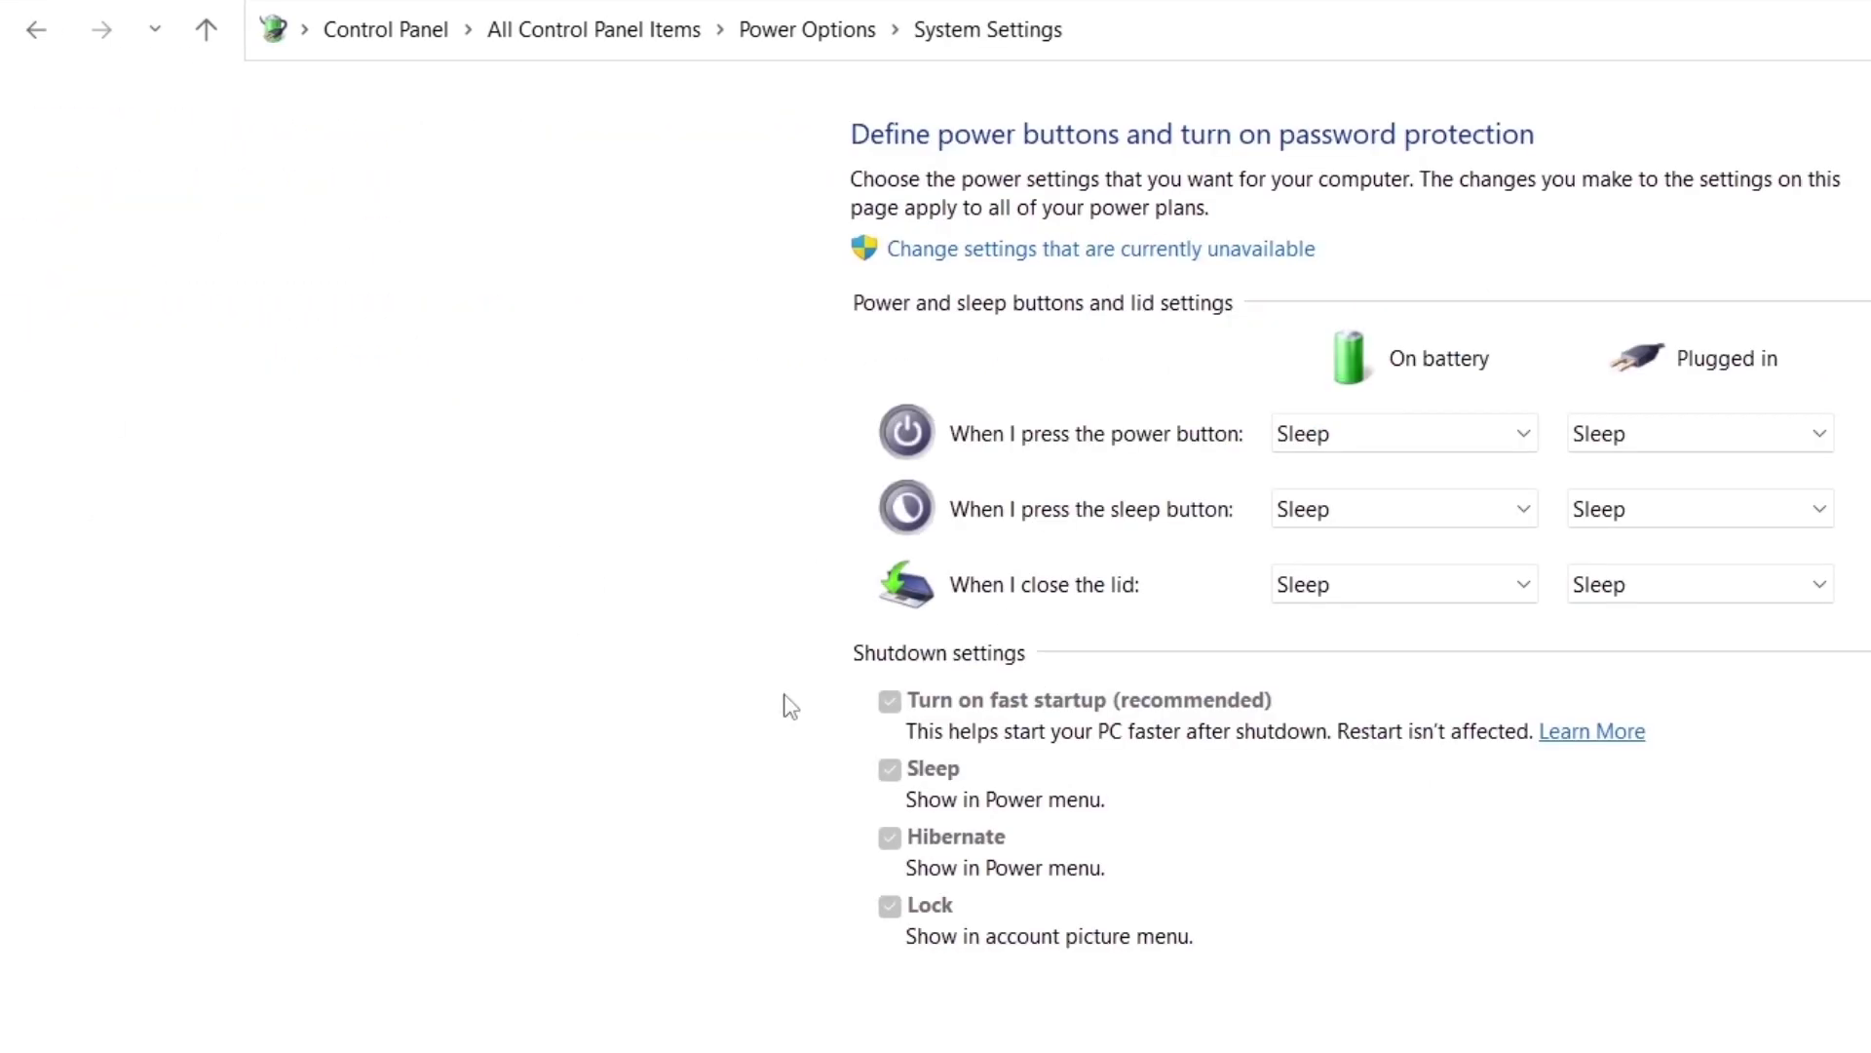
# - Unlock the unavailable shutdown settings and toggle fast startup off, then back on
pyautogui.click(1065, 249)
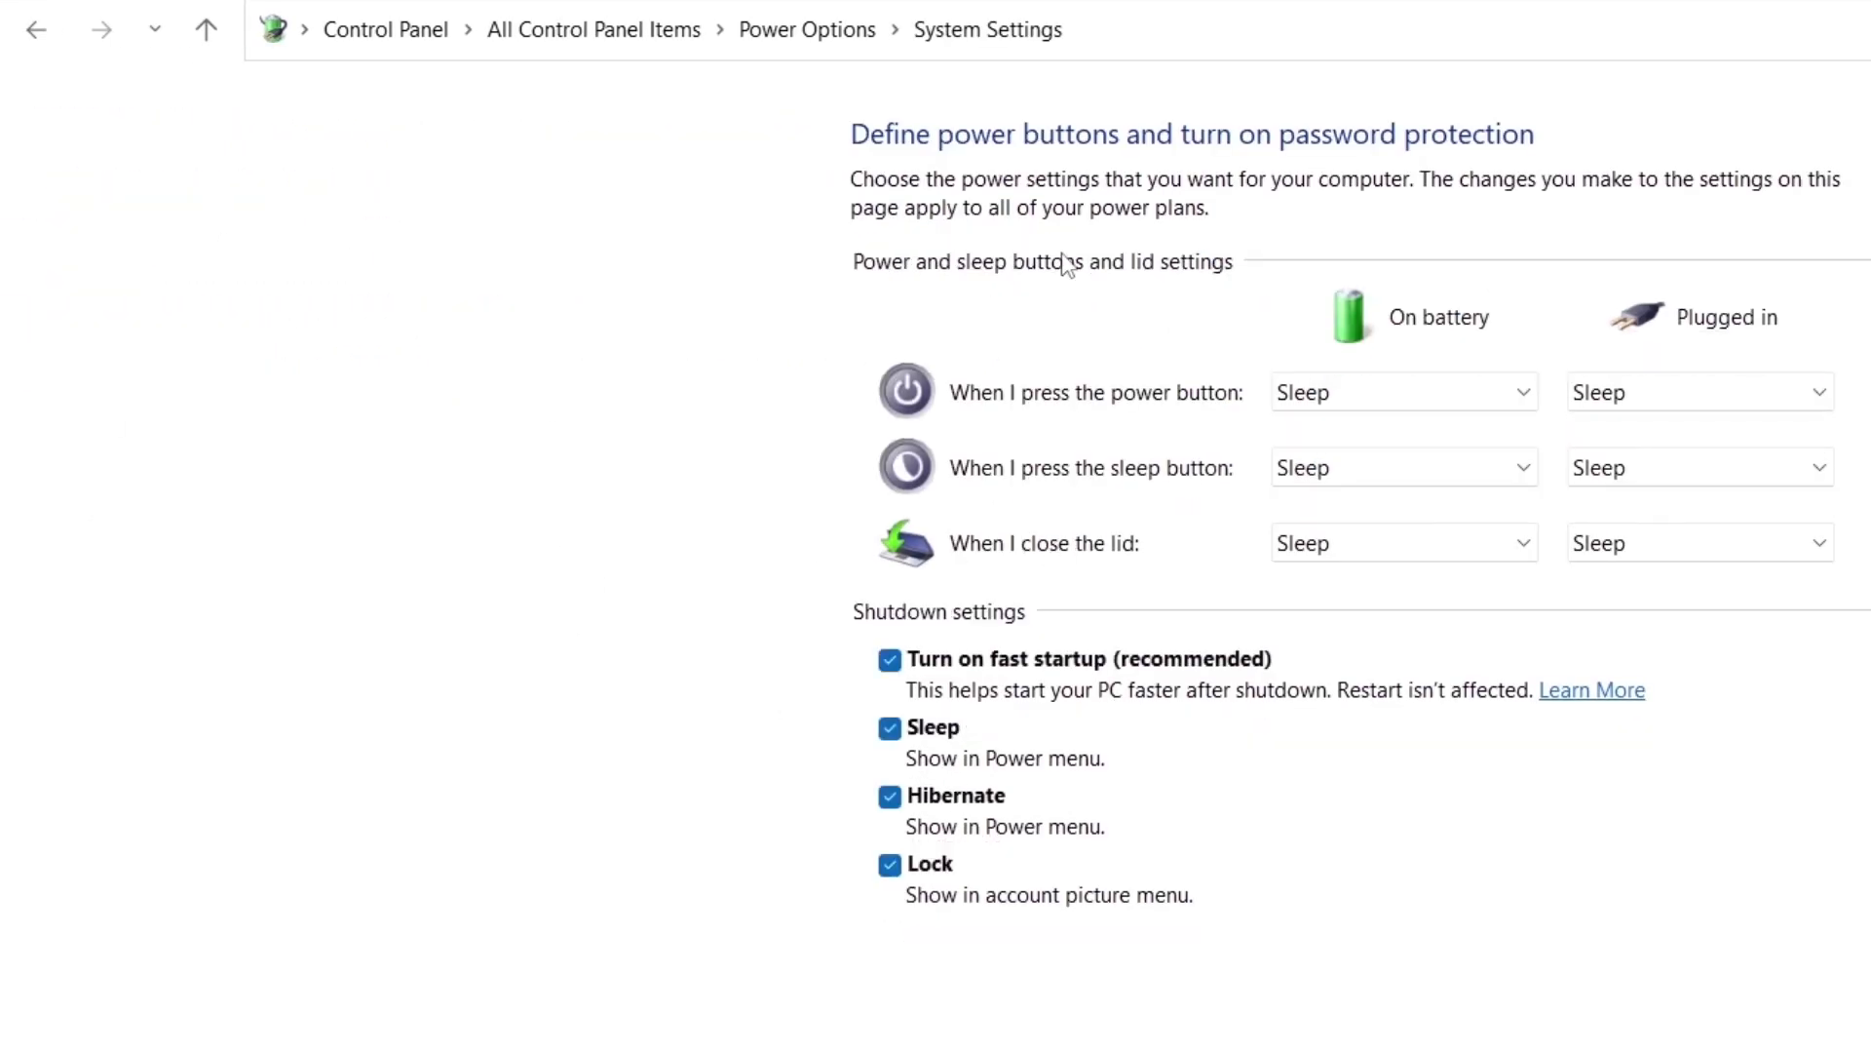
pyautogui.click(890, 662)
pyautogui.click(891, 661)
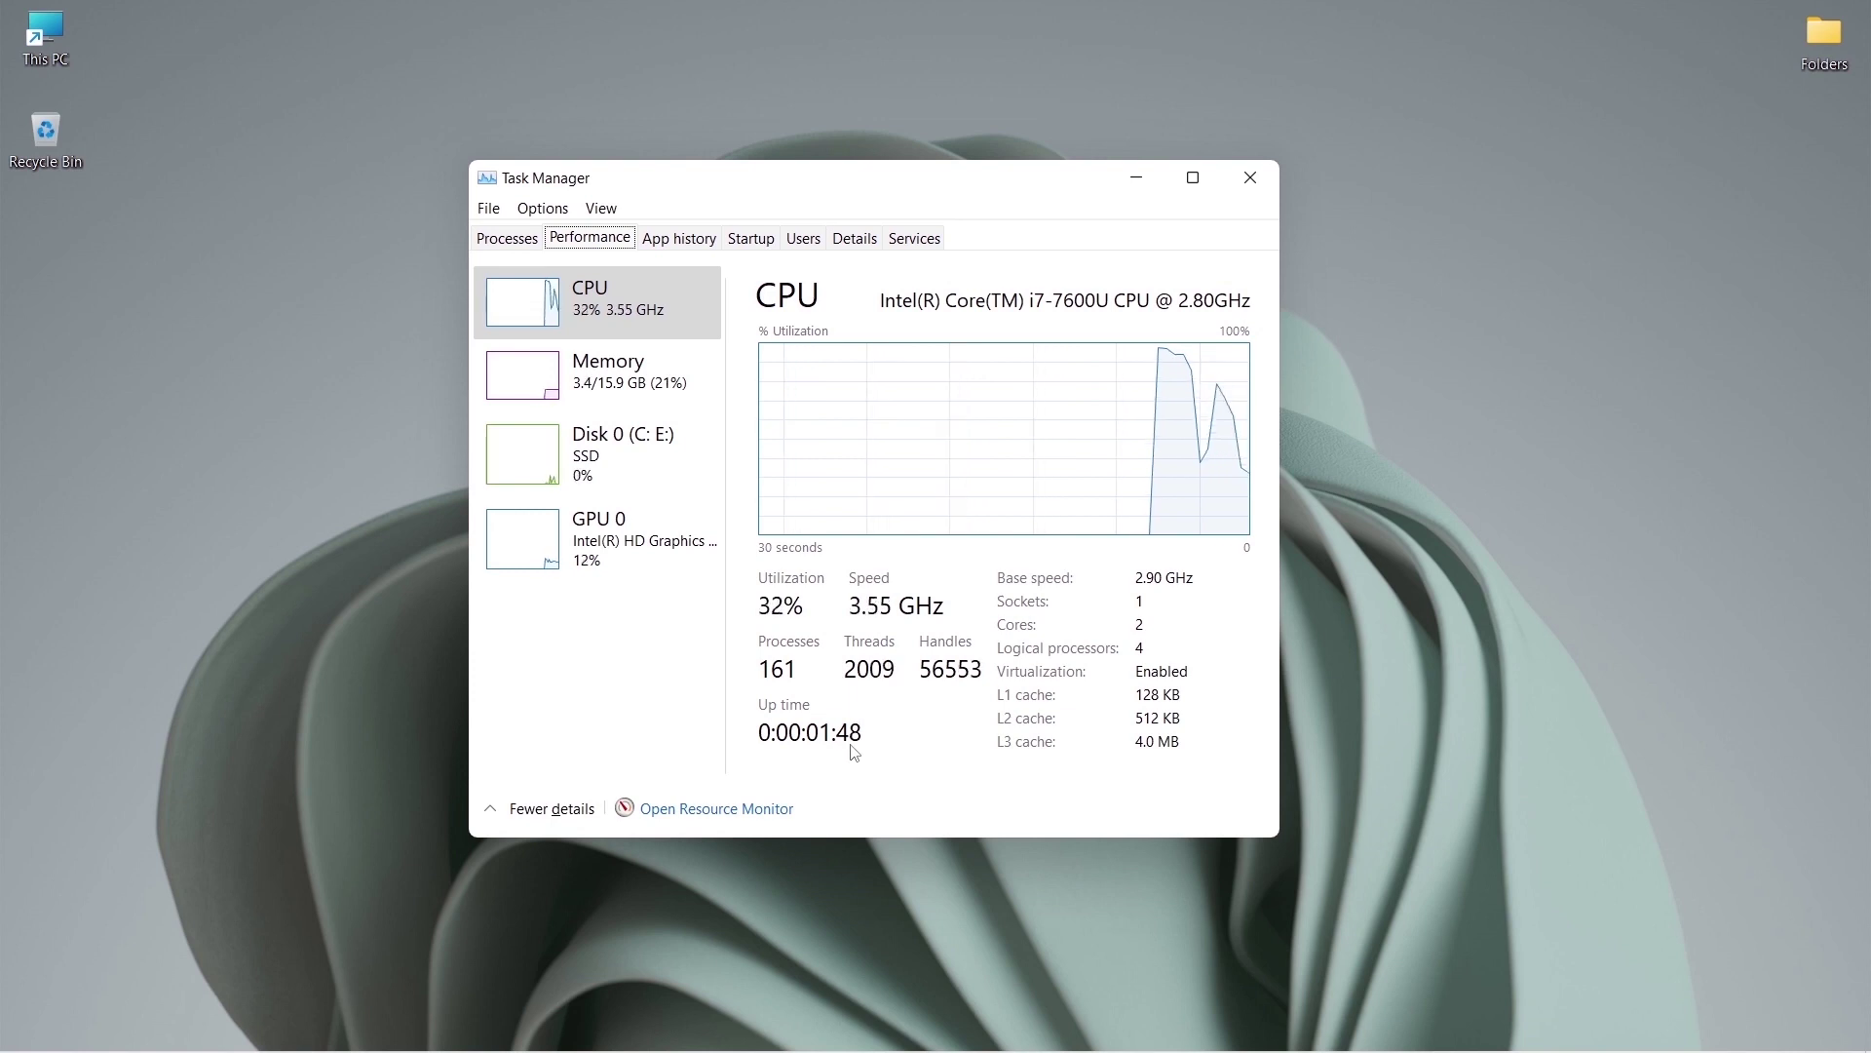
# - Close and relaunch Task Manager, then view CPU Up time exceeding four days
pyautogui.click(1248, 177)
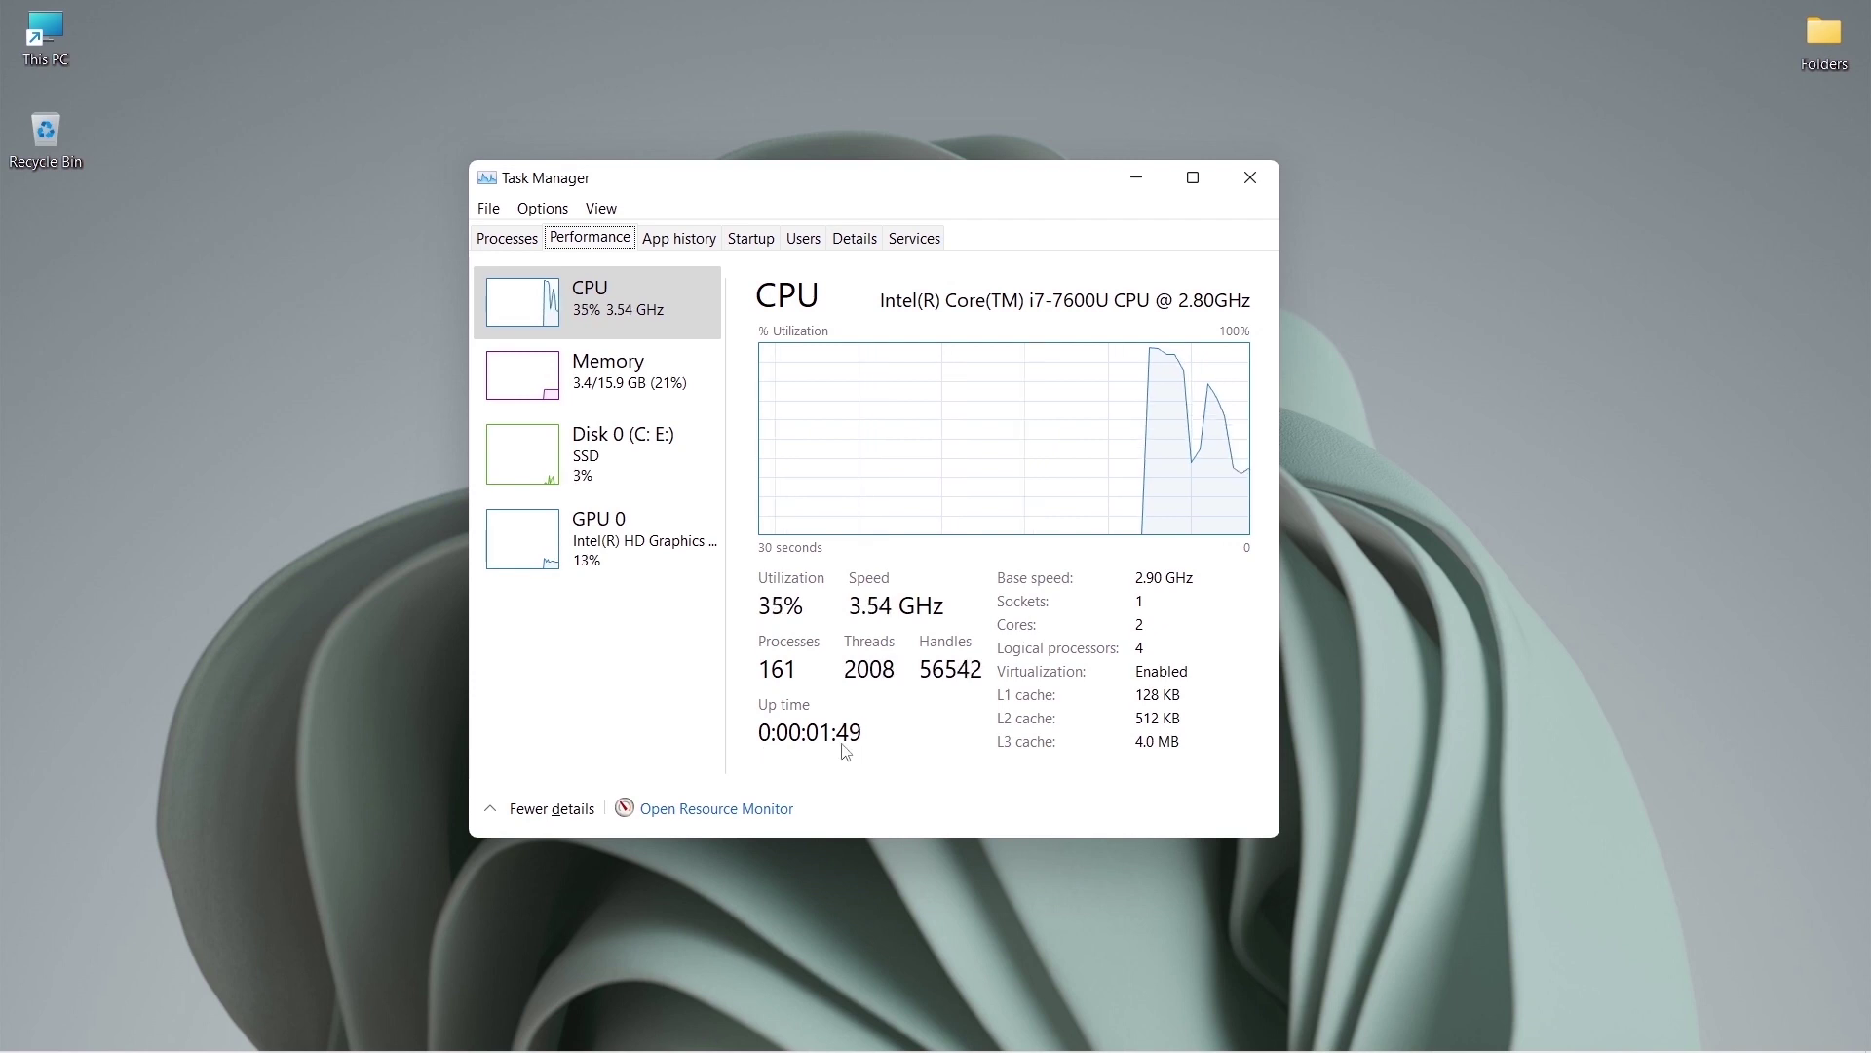
pyautogui.click(1248, 175)
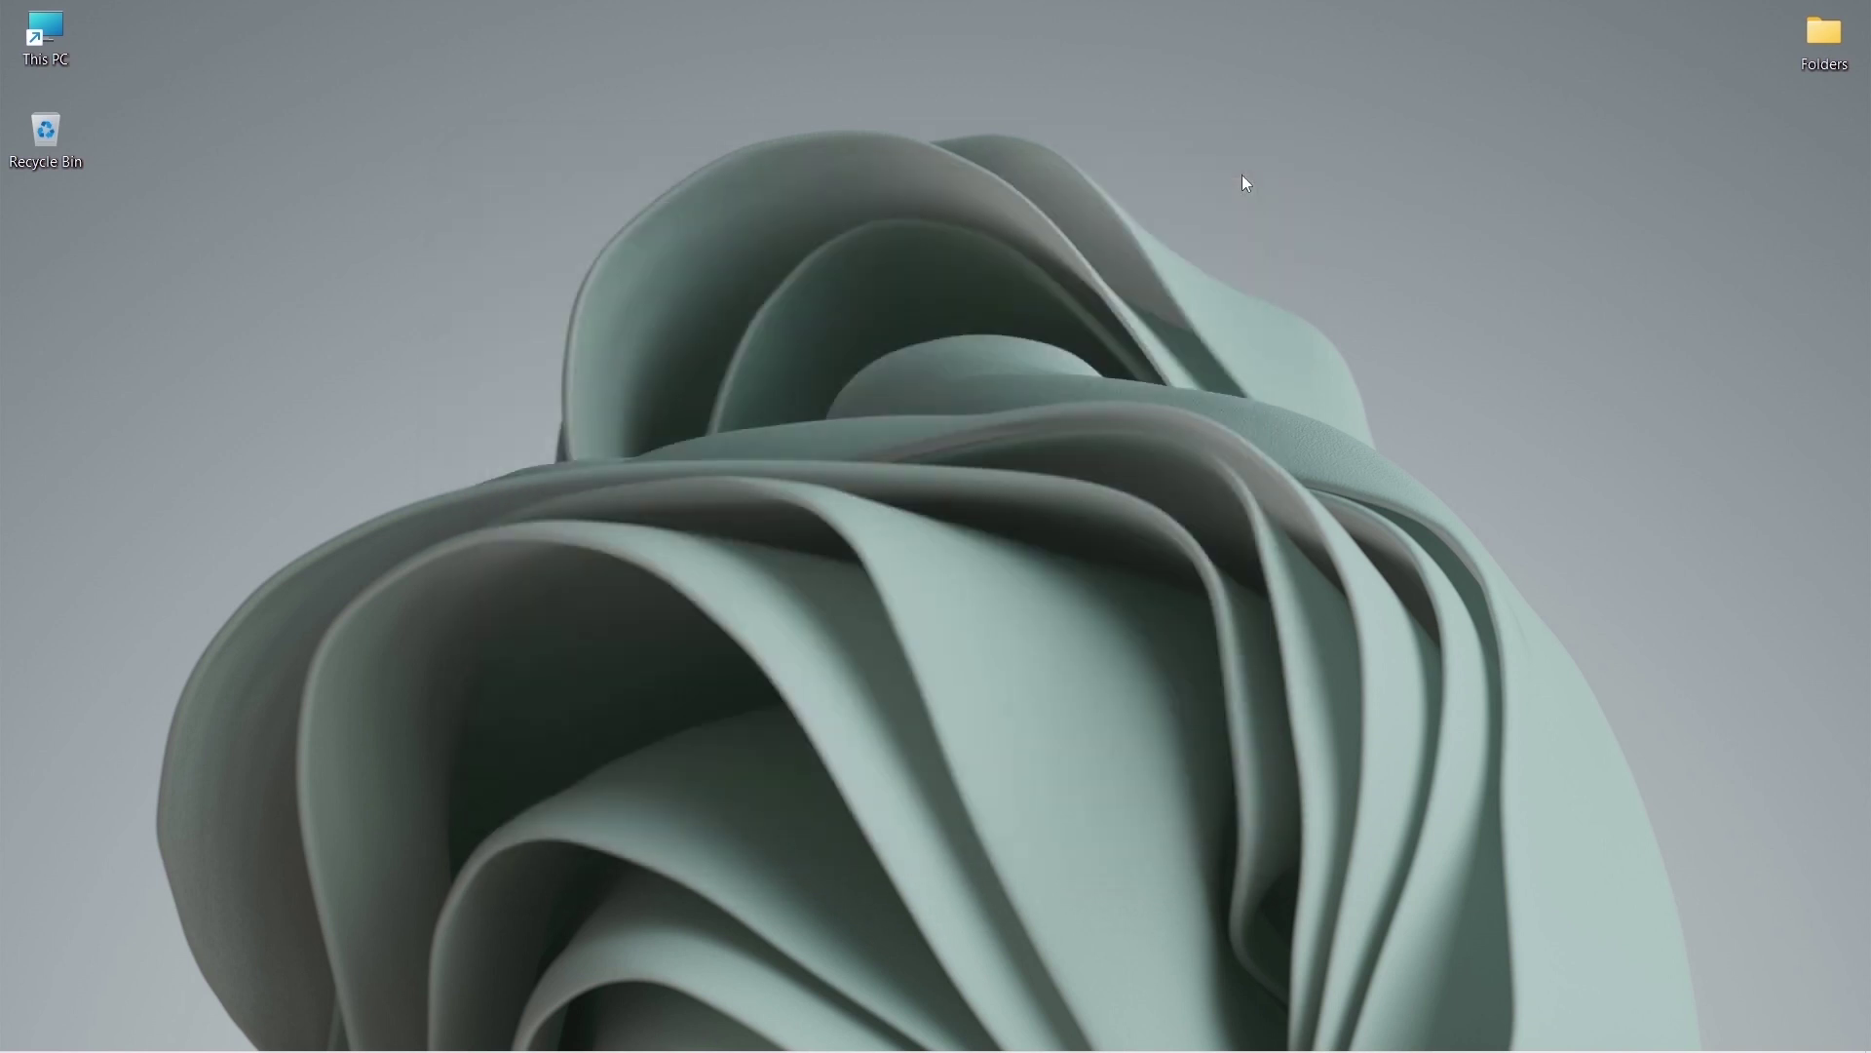
pyautogui.write('task manager')
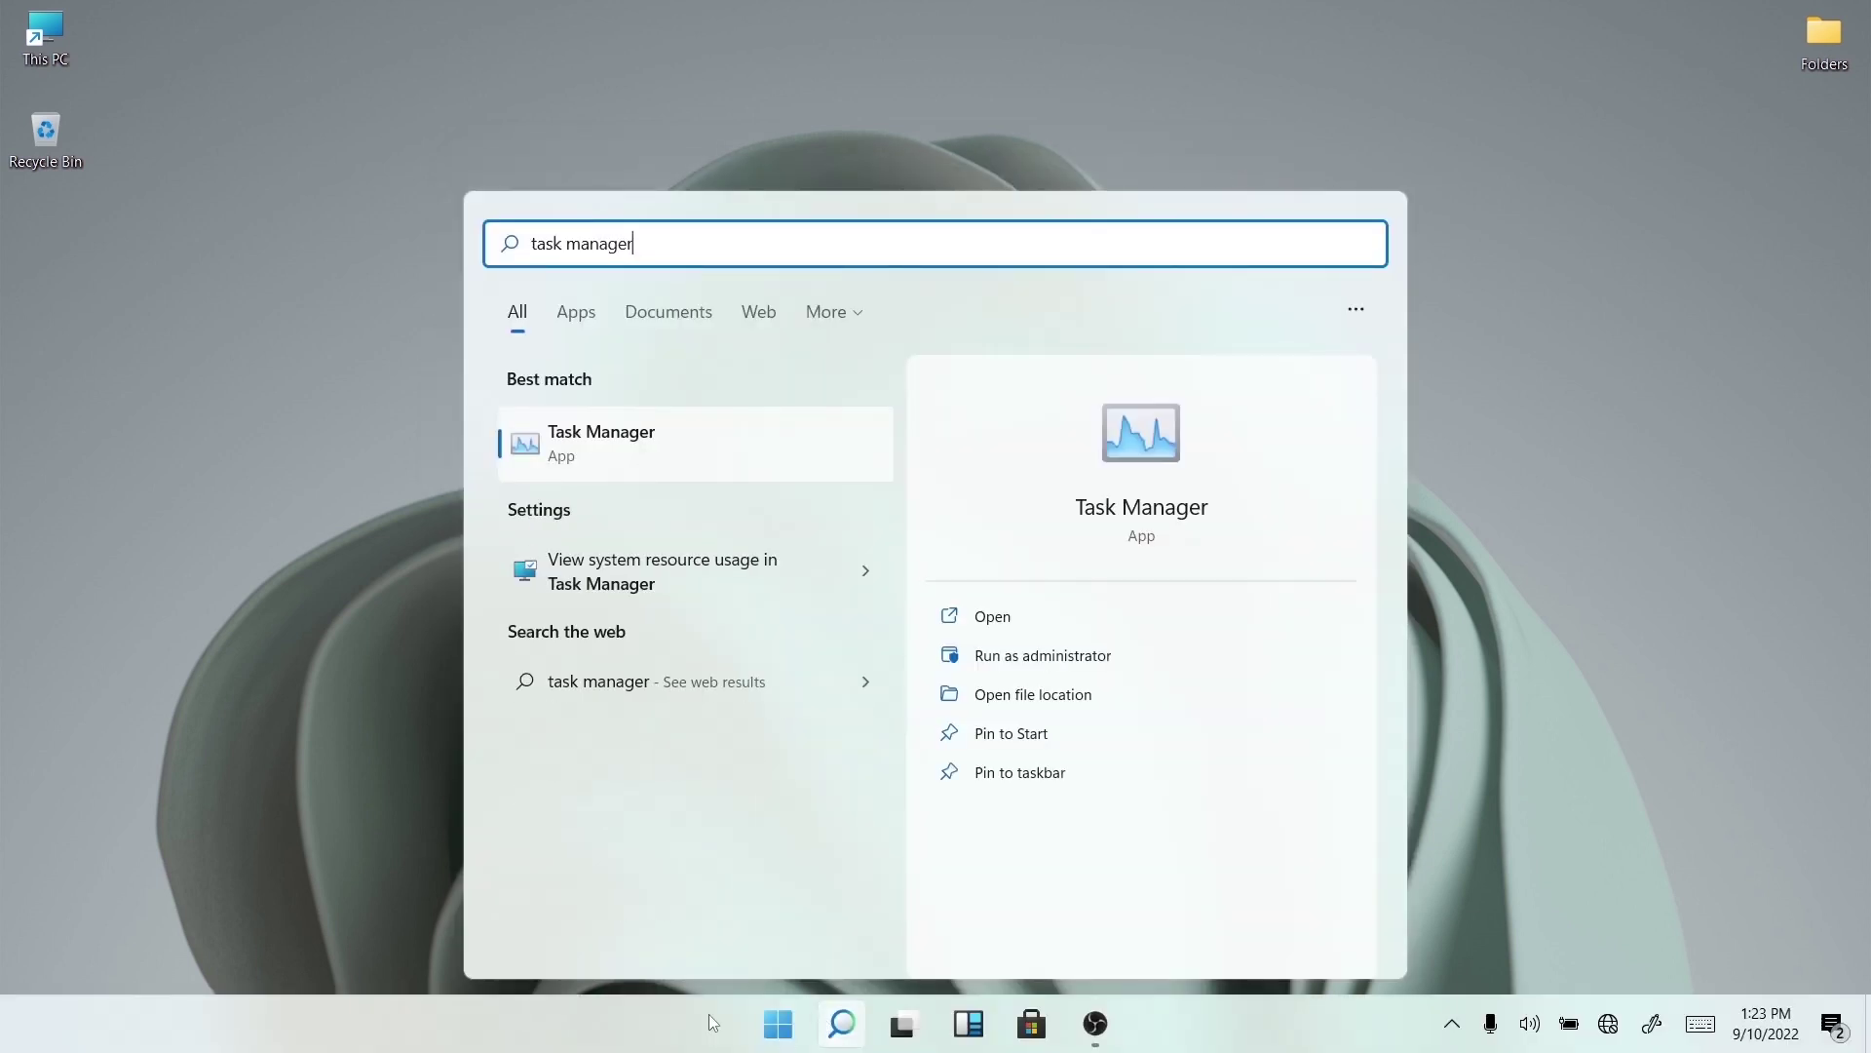
pyautogui.press('Return')
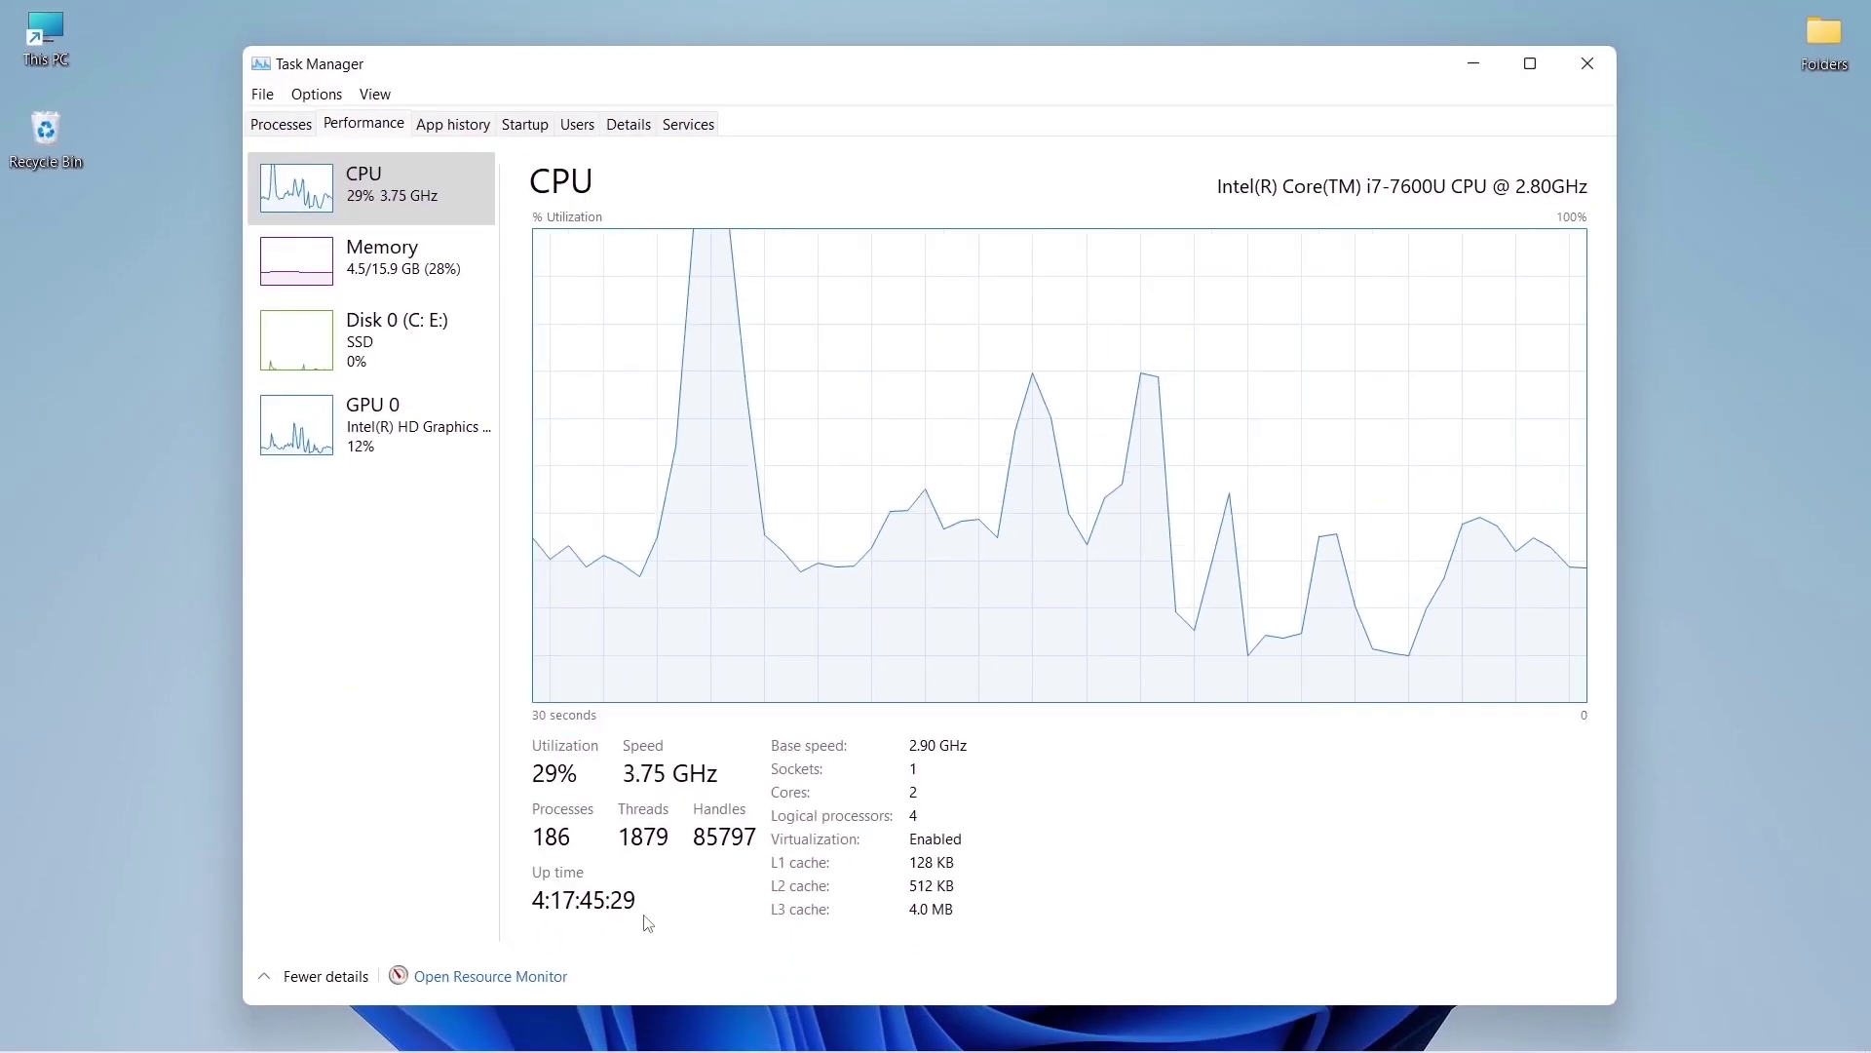
pyautogui.click(42, 872)
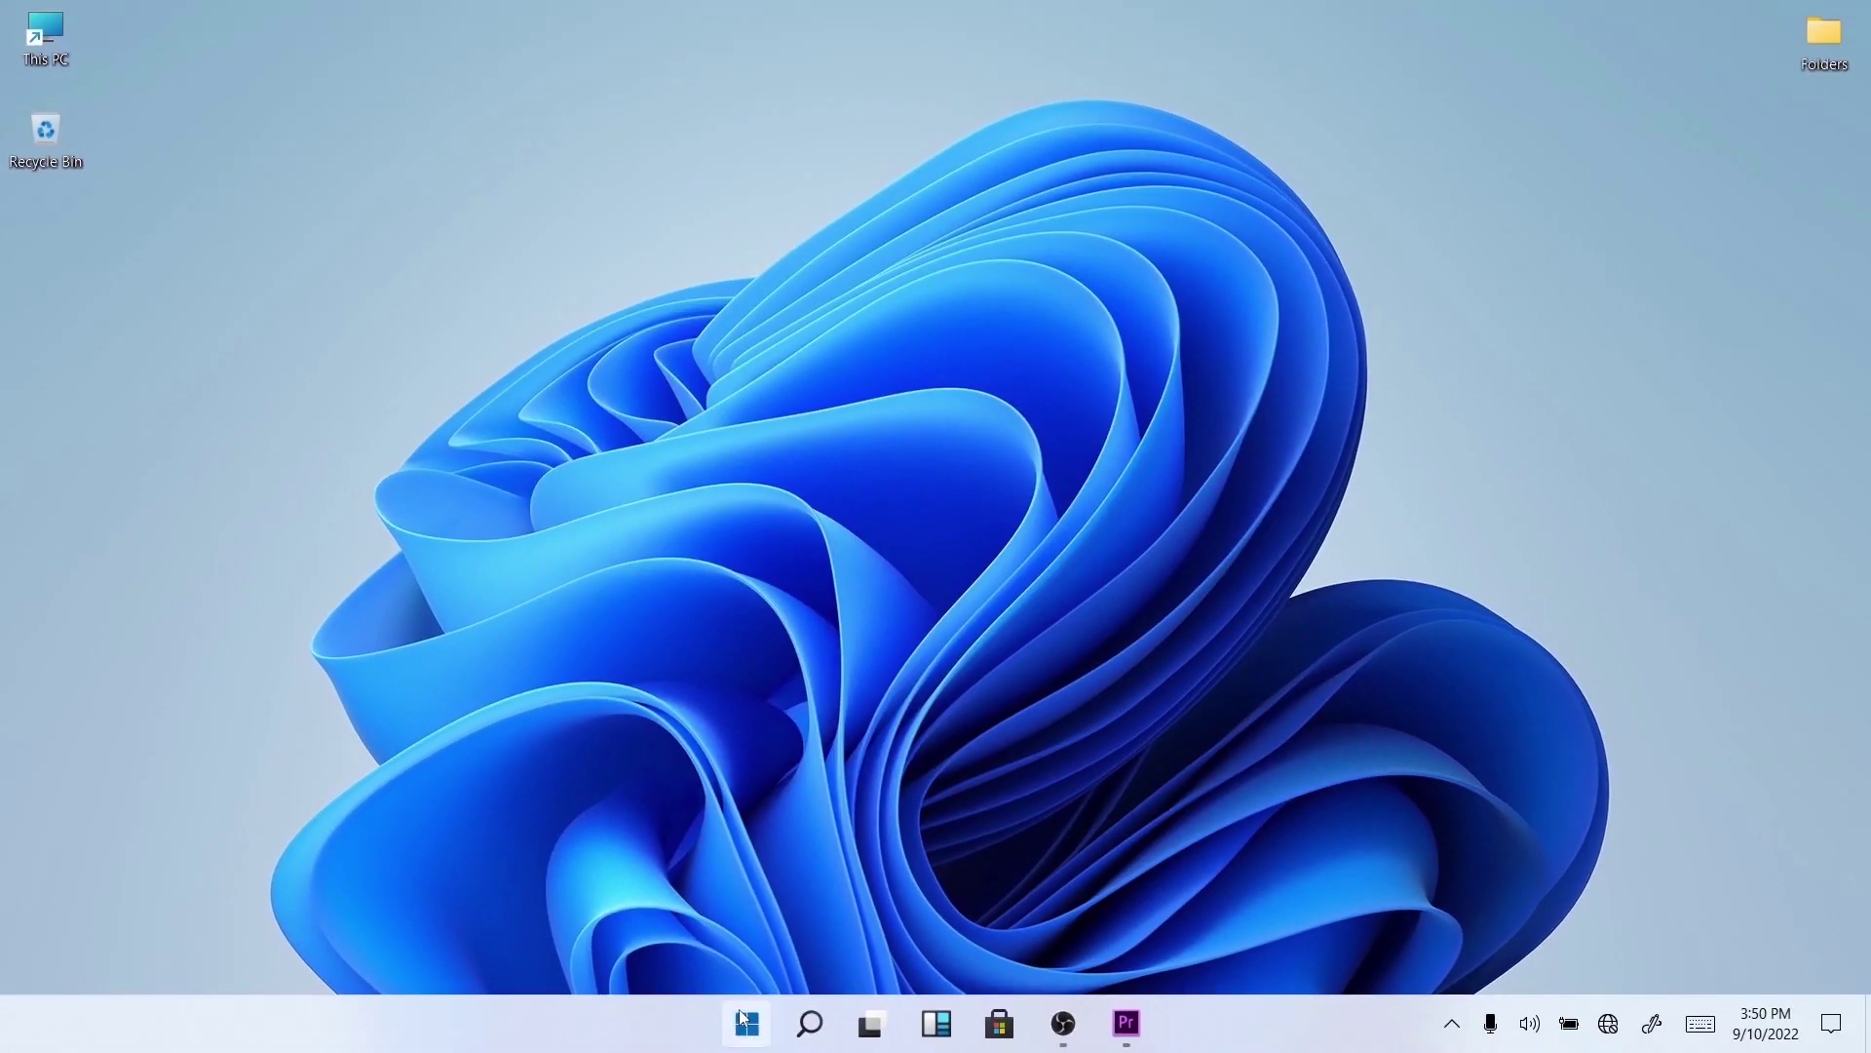
# - Restart the PC, confirm CPU Up time under two minutes, and close Task Manager
pyautogui.click(746, 1025)
pyautogui.click(1238, 941)
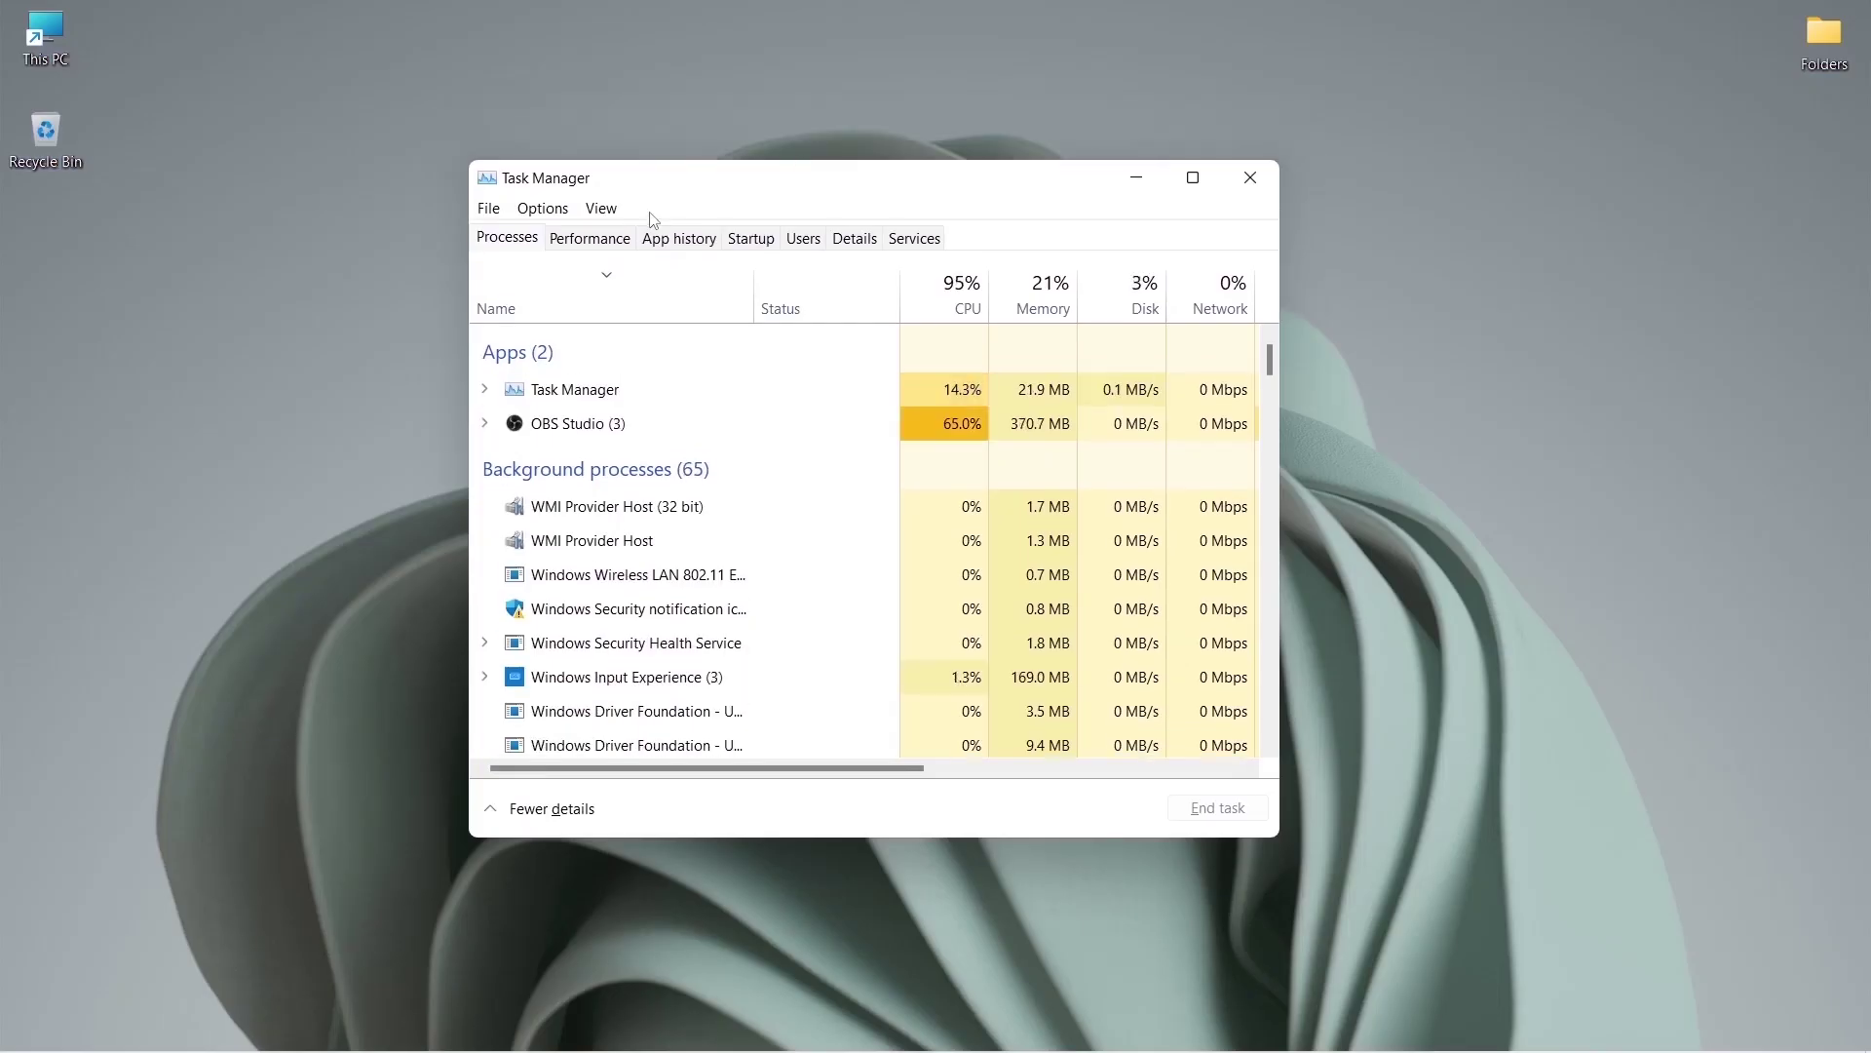
pyautogui.click(620, 242)
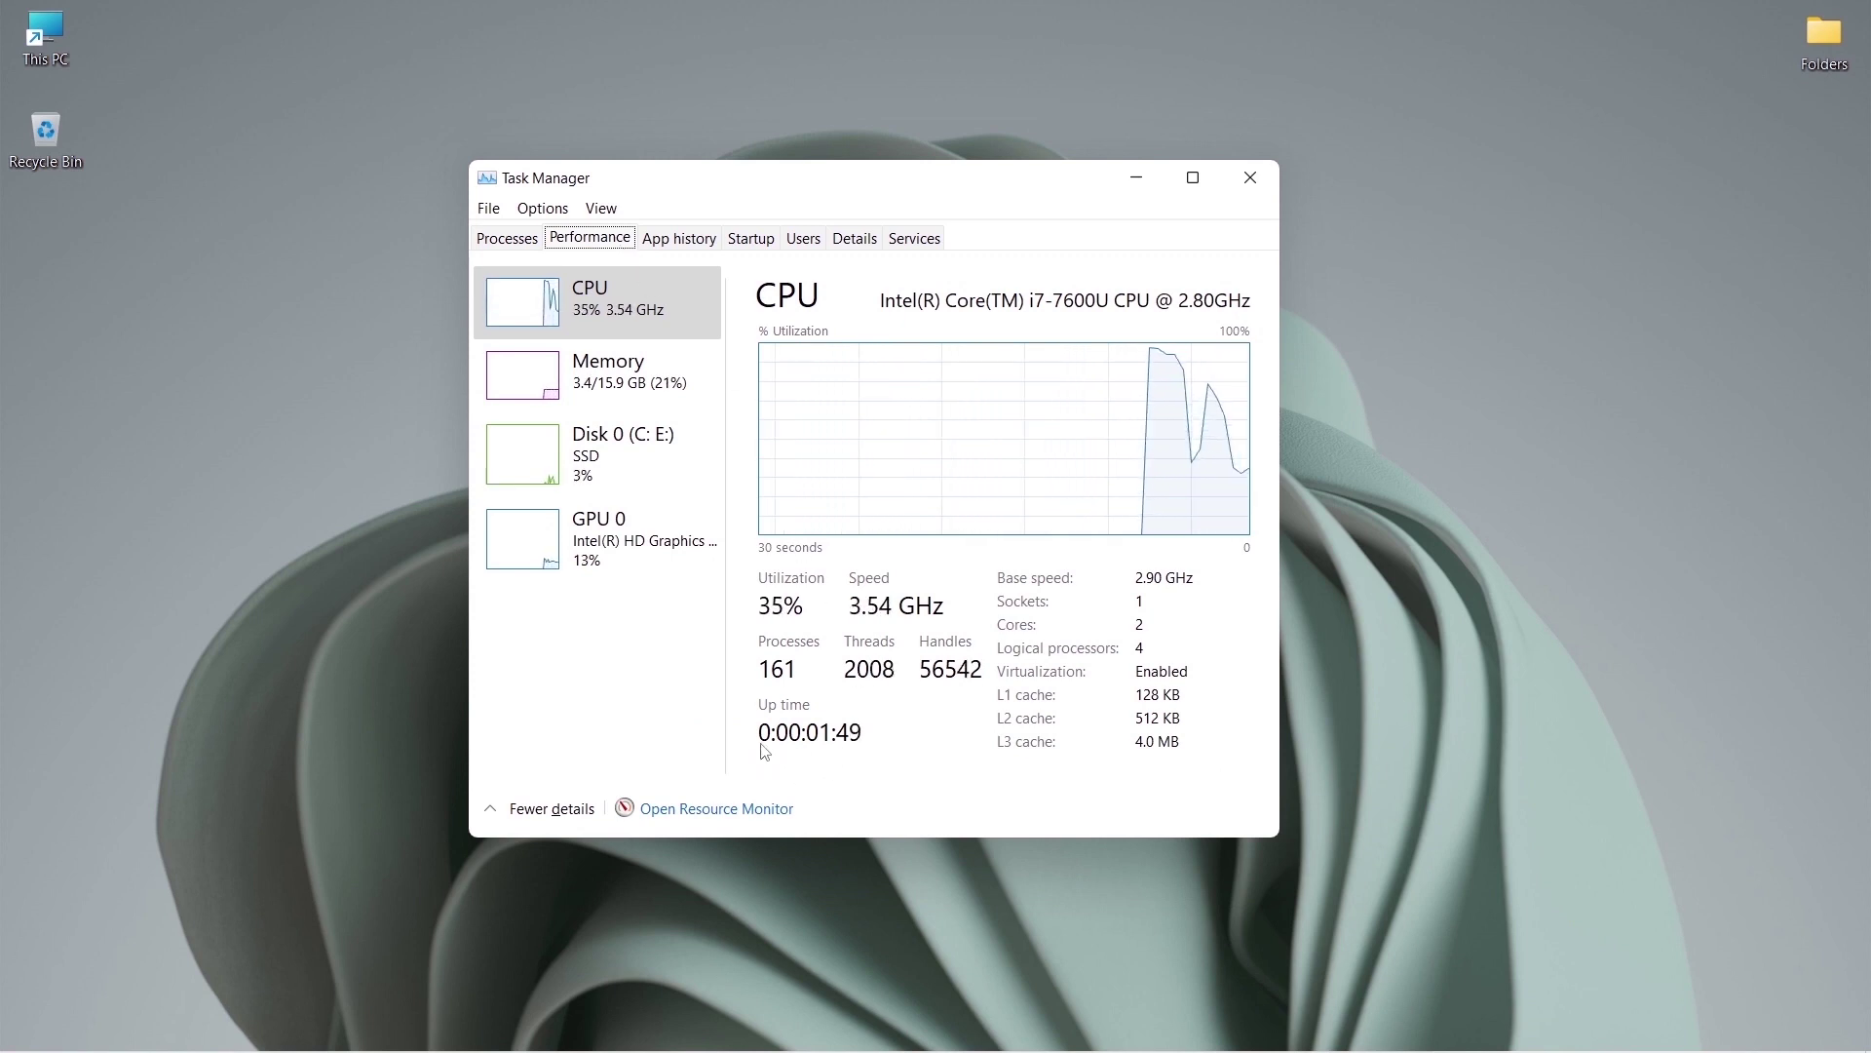
pyautogui.click(1250, 177)
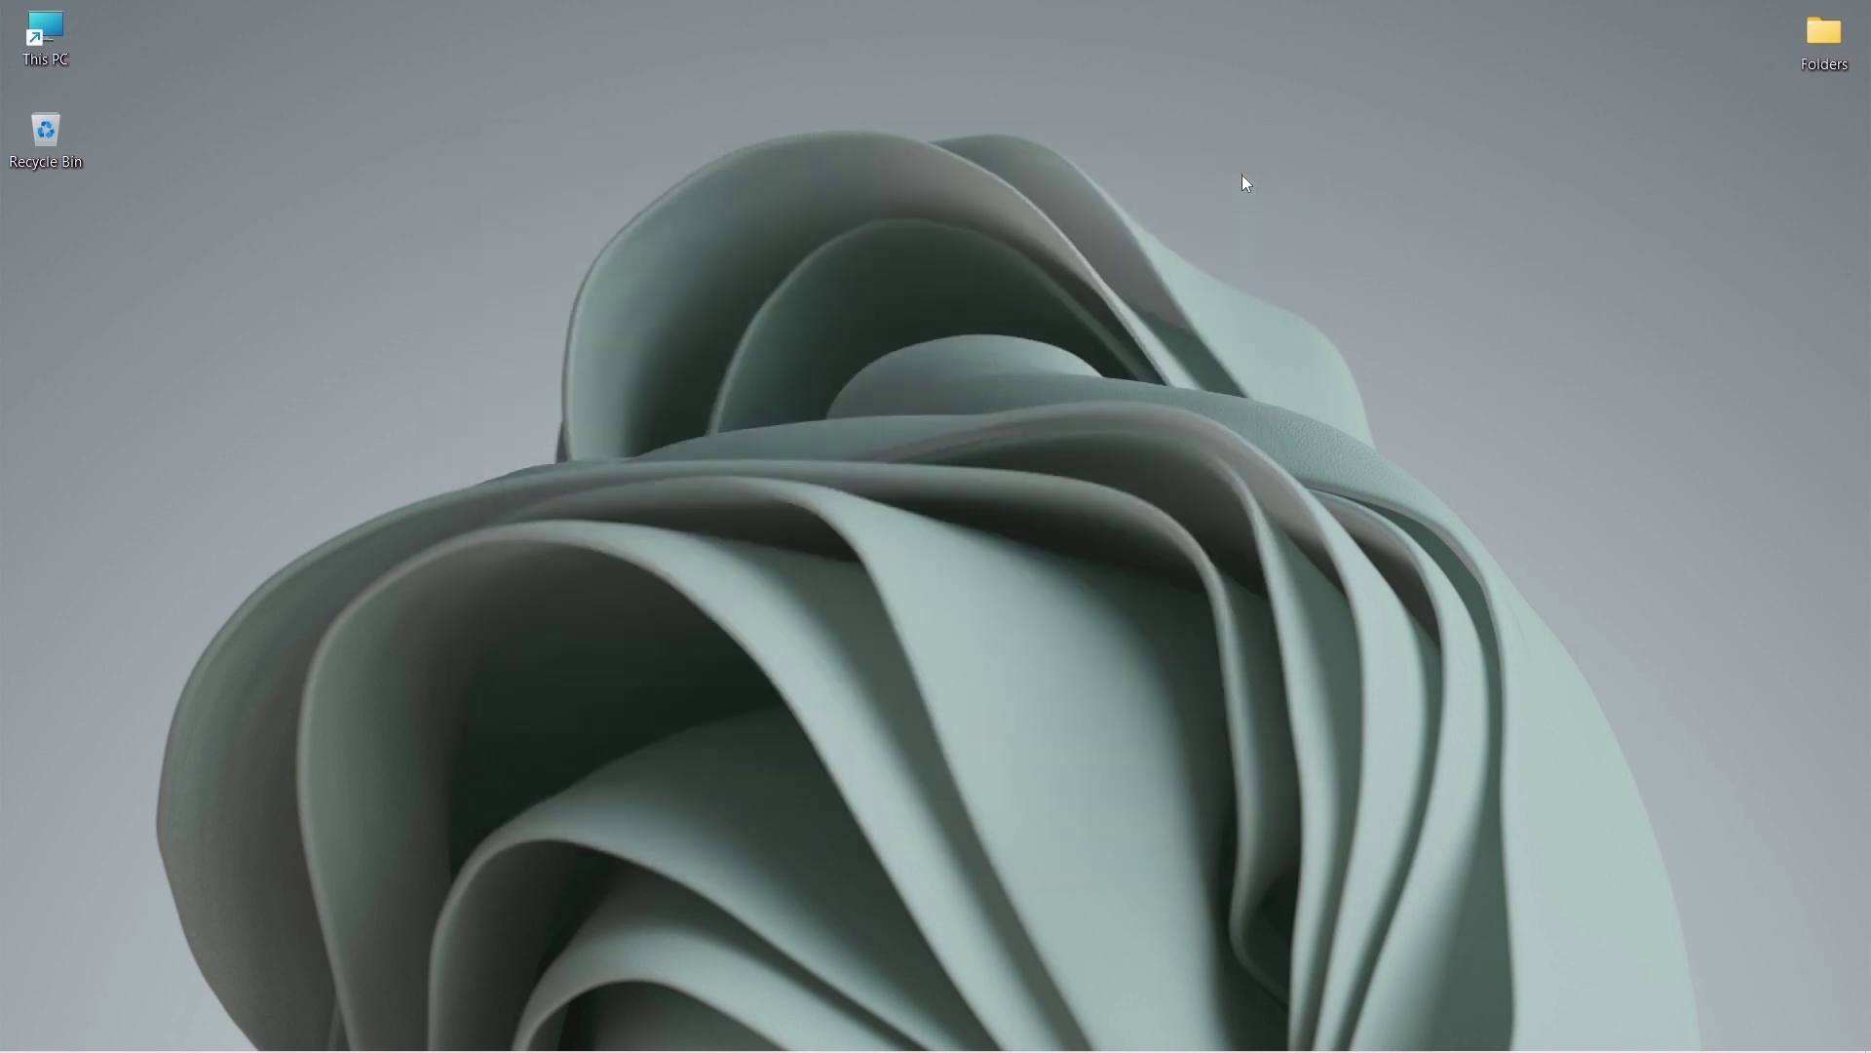